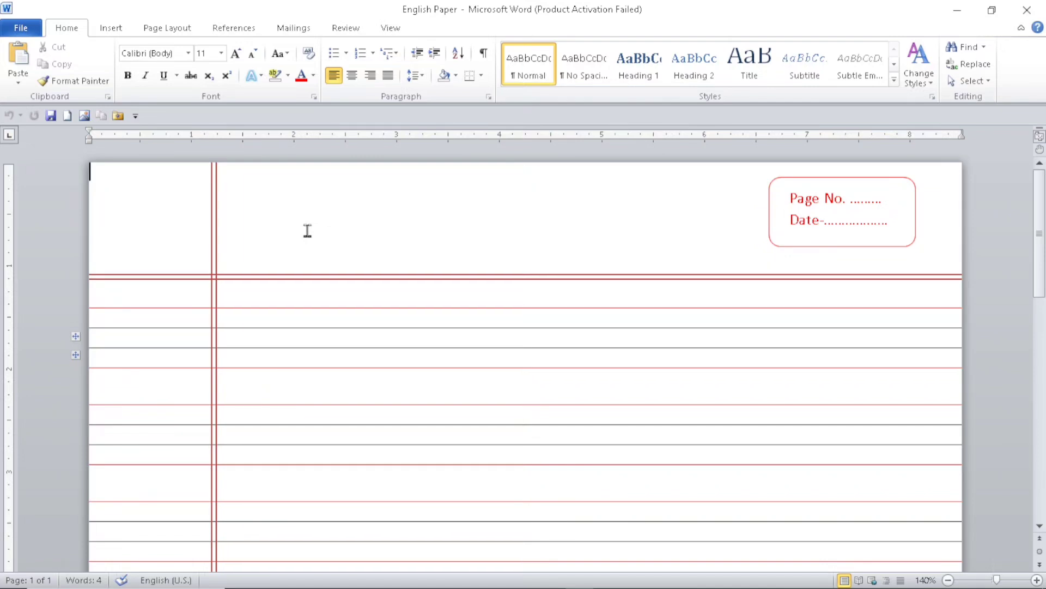
Step: Create a blank document and reduce its top, left, right and bottom page margins to zero
key(ctrl+n)
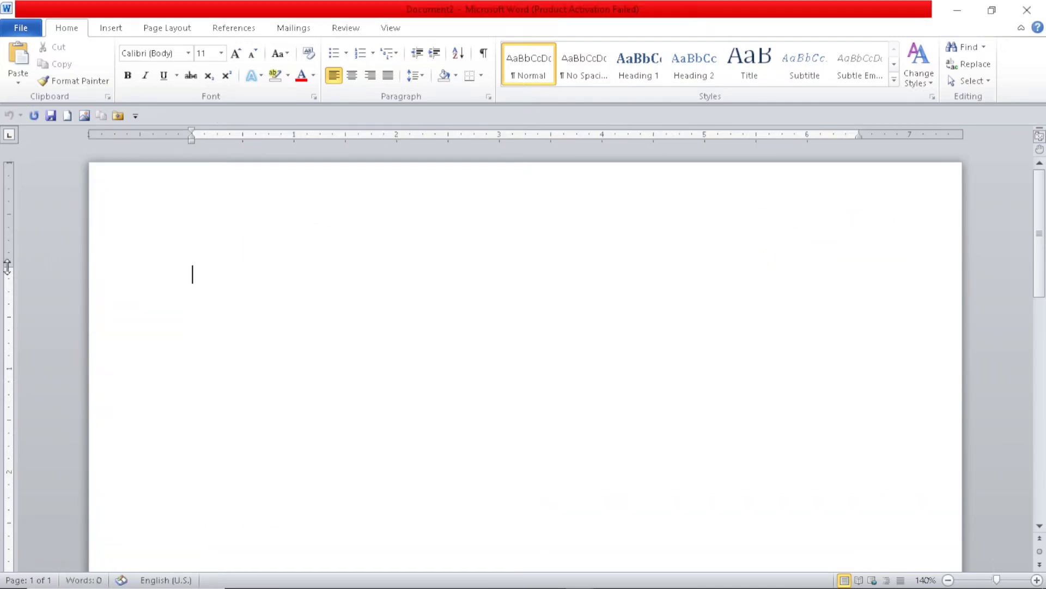
drag(7, 267, 7, 163)
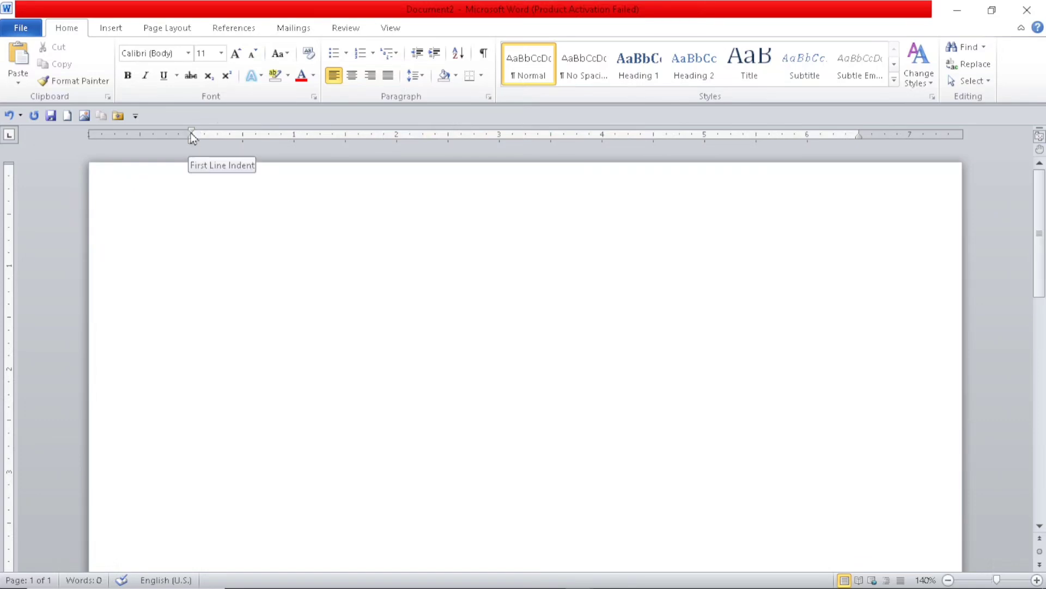
drag(191, 133, 74, 140)
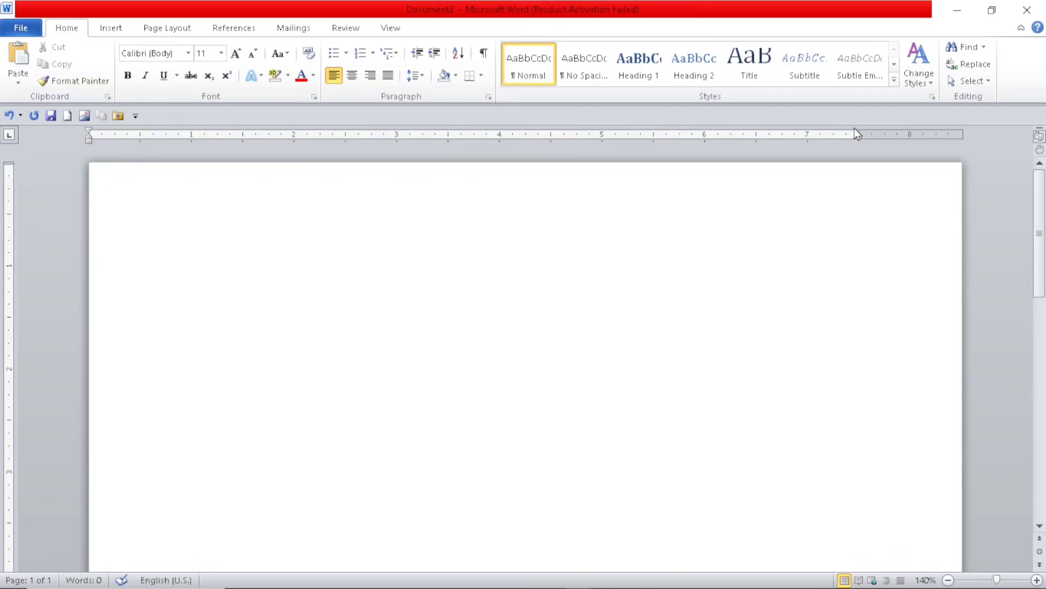
drag(855, 133, 981, 142)
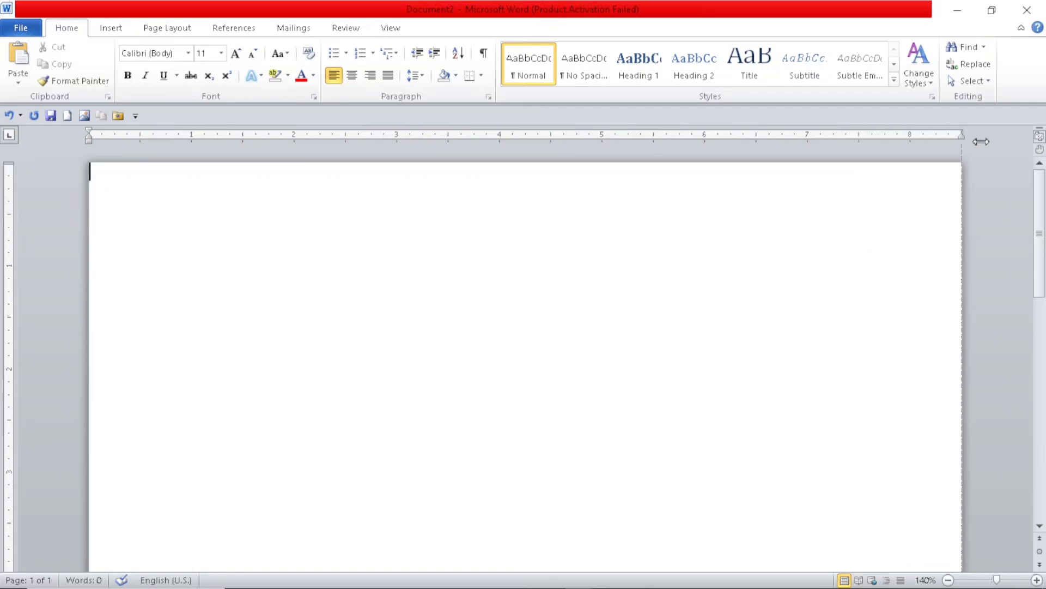
drag(1040, 188, 1044, 409)
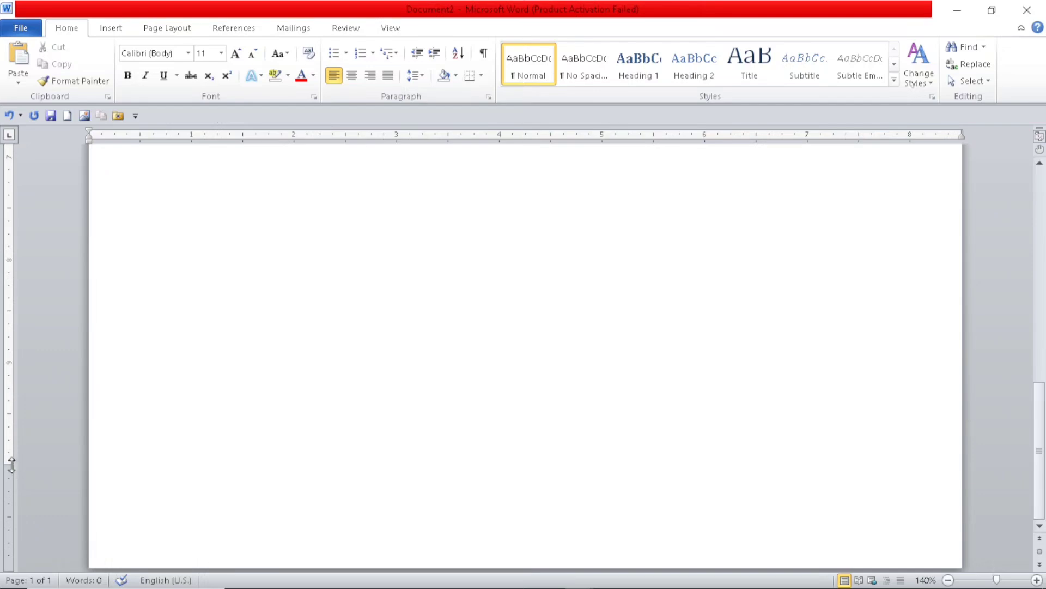
drag(8, 464, 9, 567)
click(450, 394)
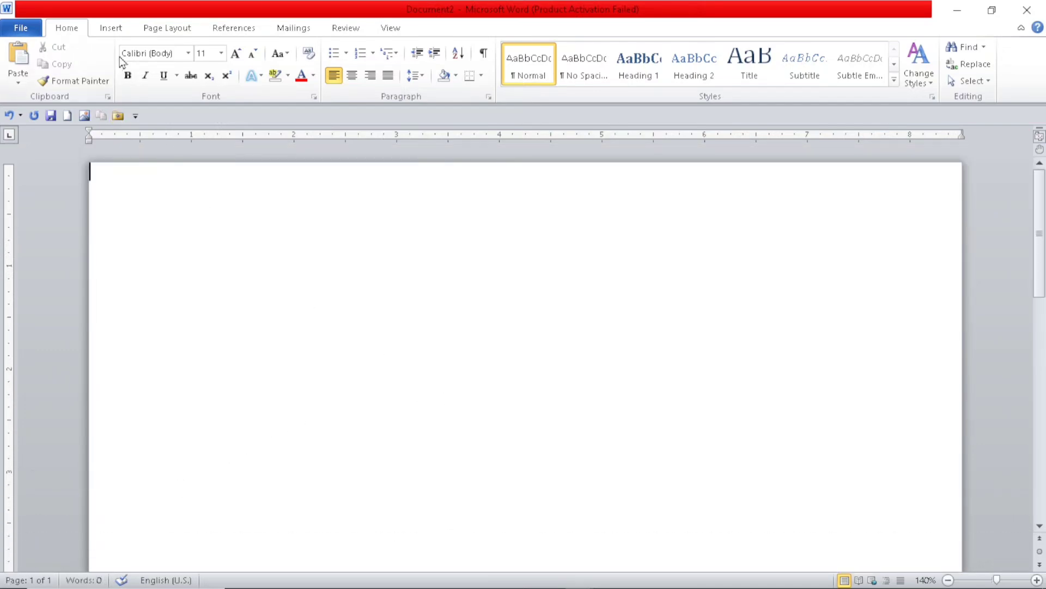
Step: Insert a table with one column and three rows at the start of the page
click(113, 31)
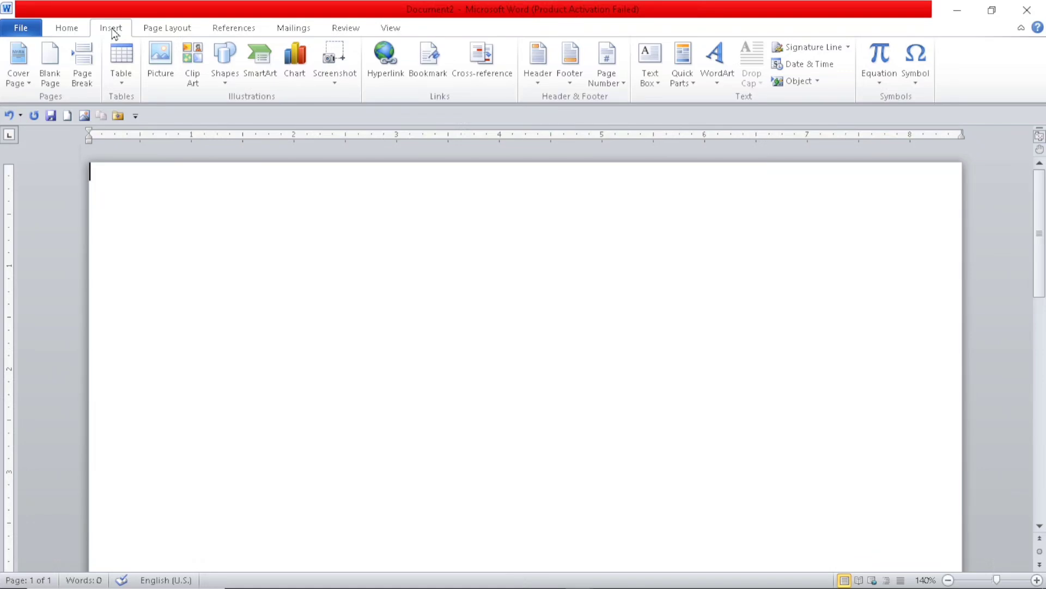
click(119, 81)
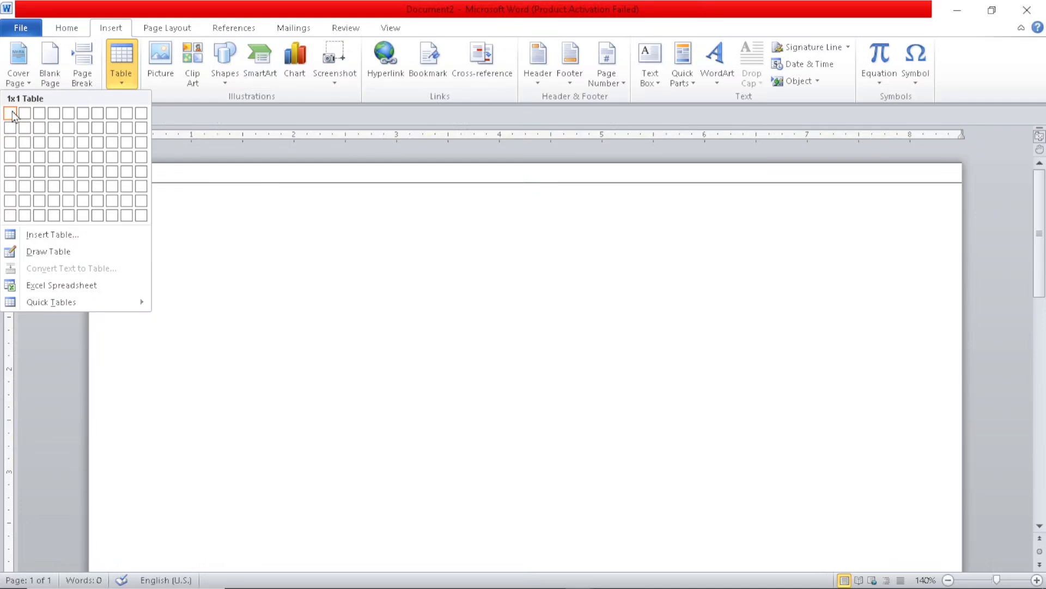
click(9, 143)
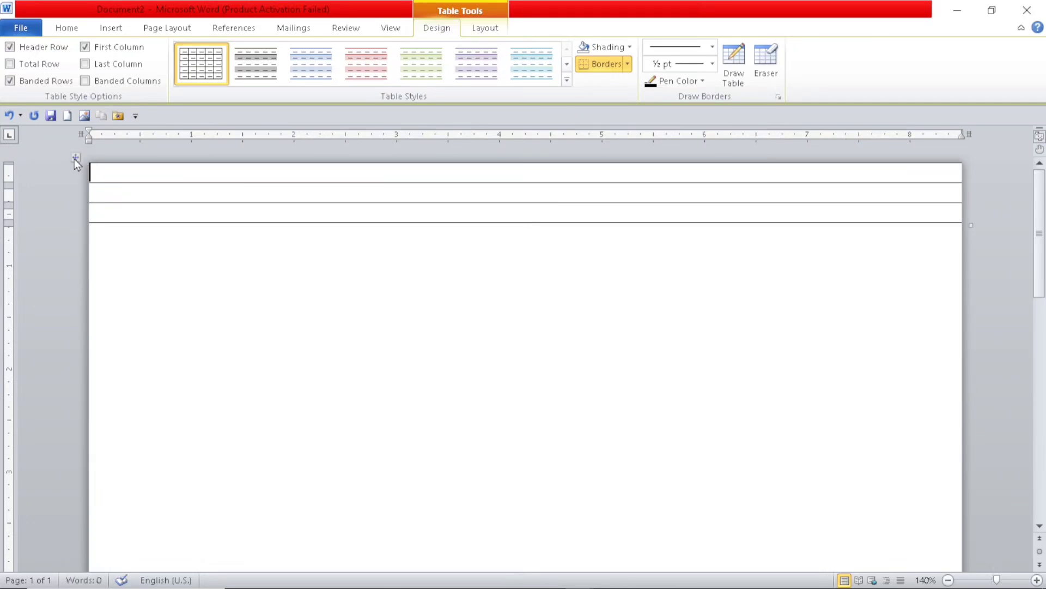
Step: Recolor the table's top and bottom border lines red with the Draw Table pen at ½ pt
click(739, 76)
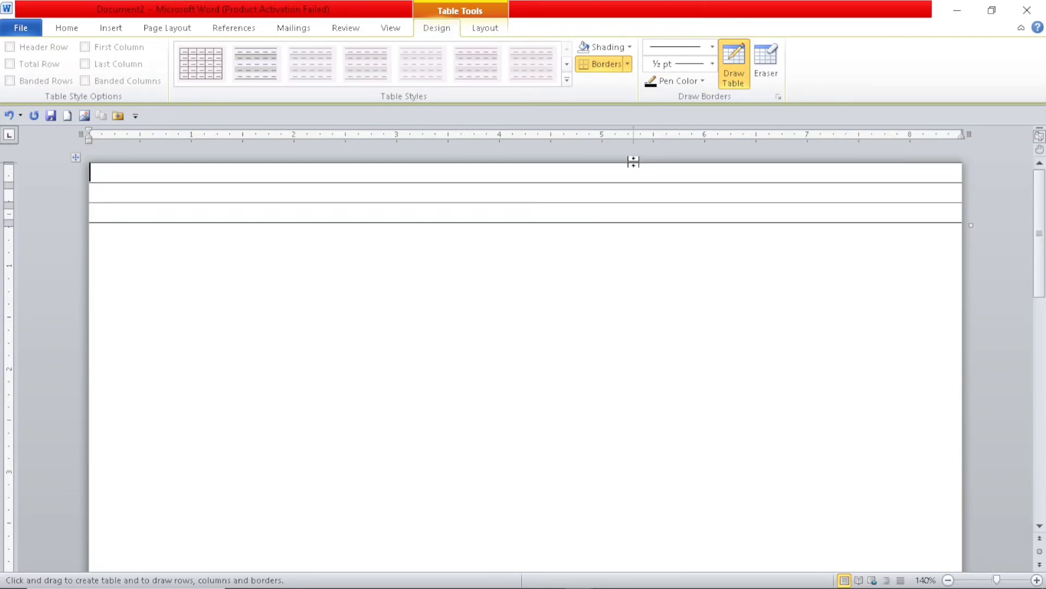
click(699, 82)
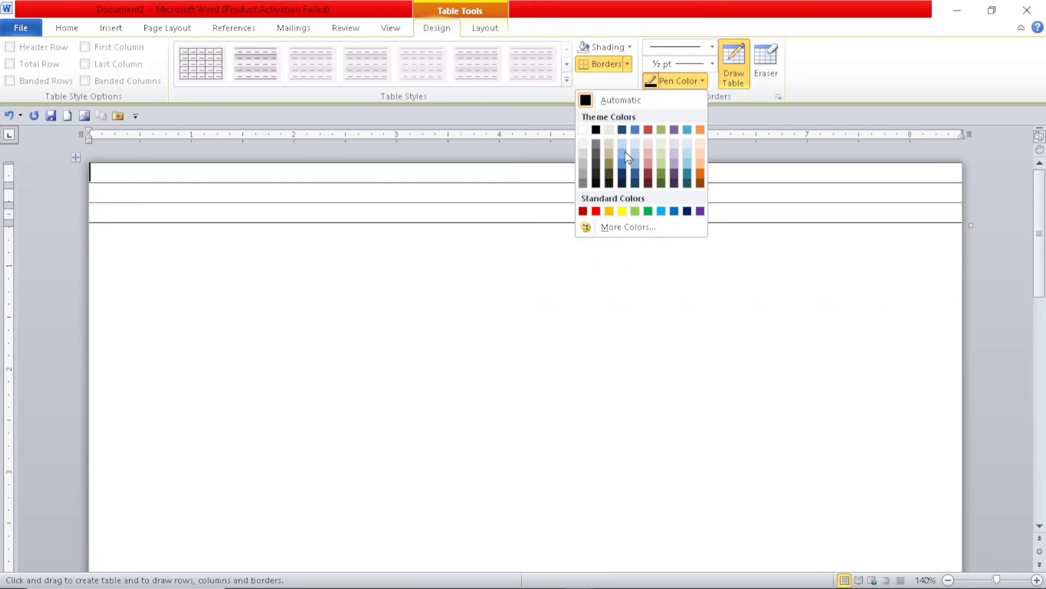
click(596, 211)
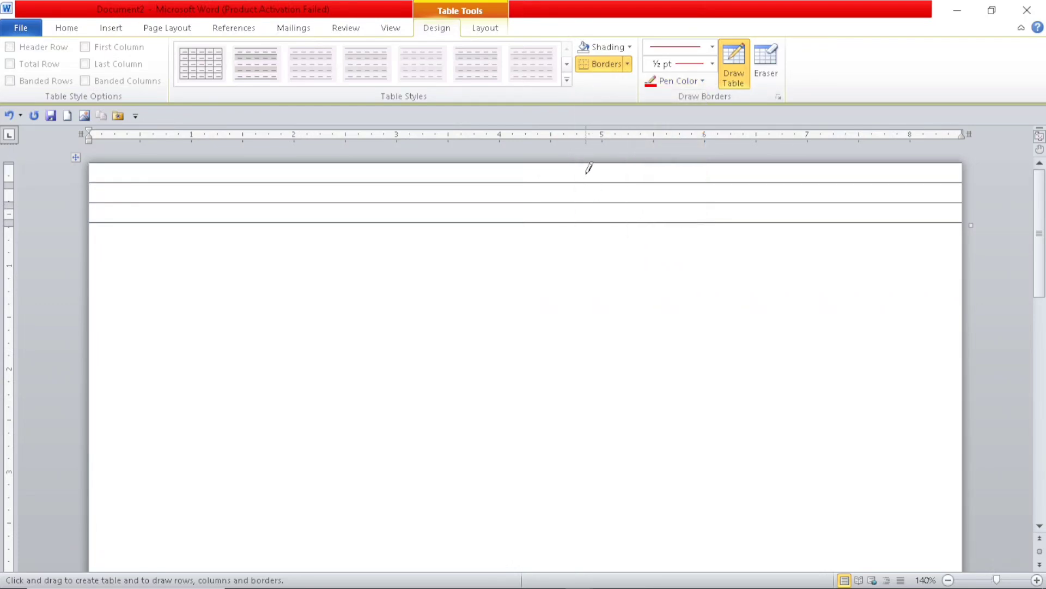
click(591, 161)
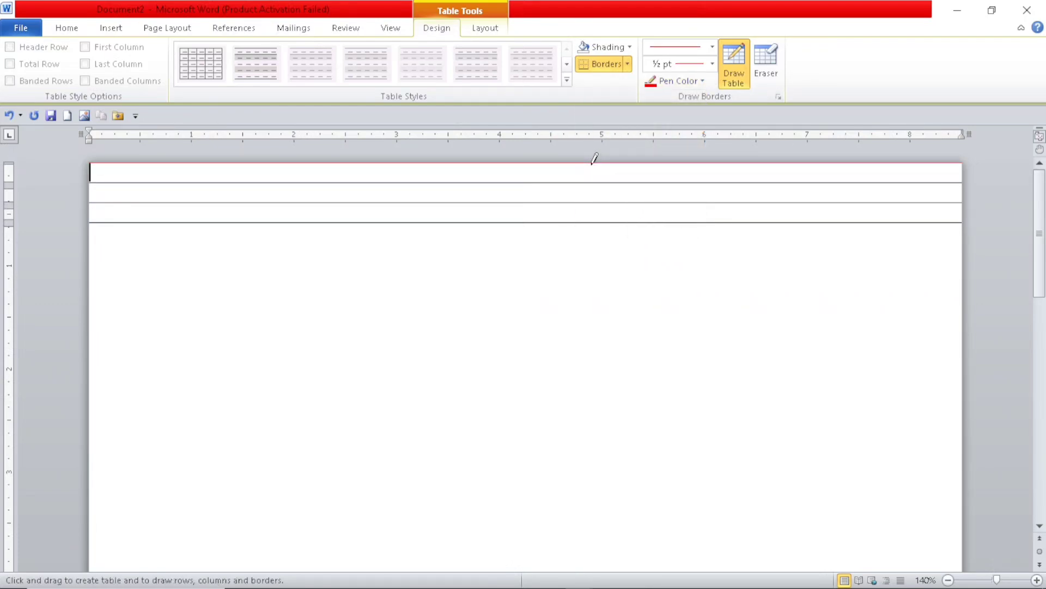
click(583, 220)
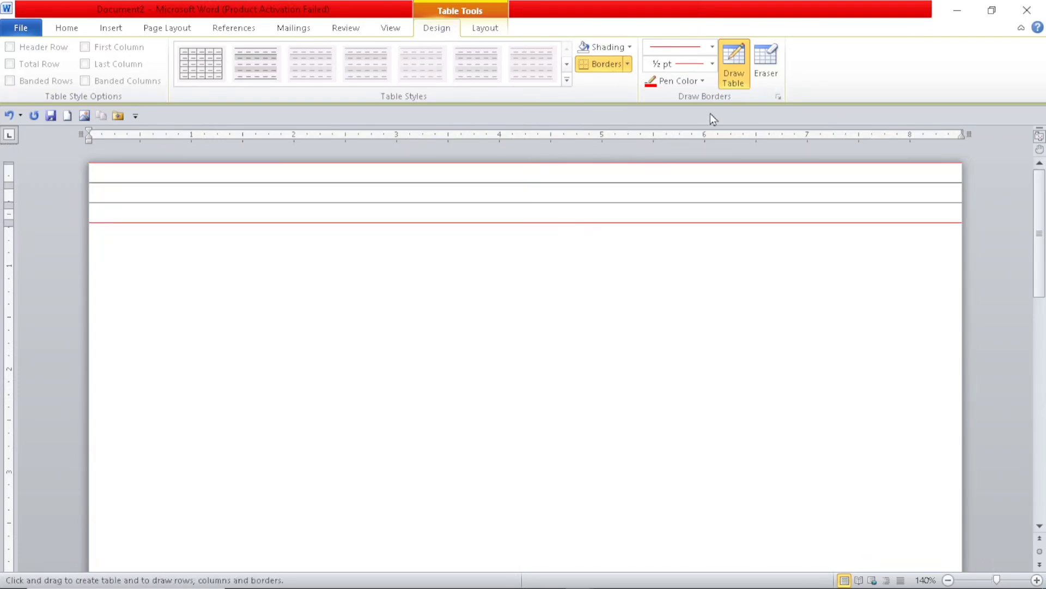
click(731, 81)
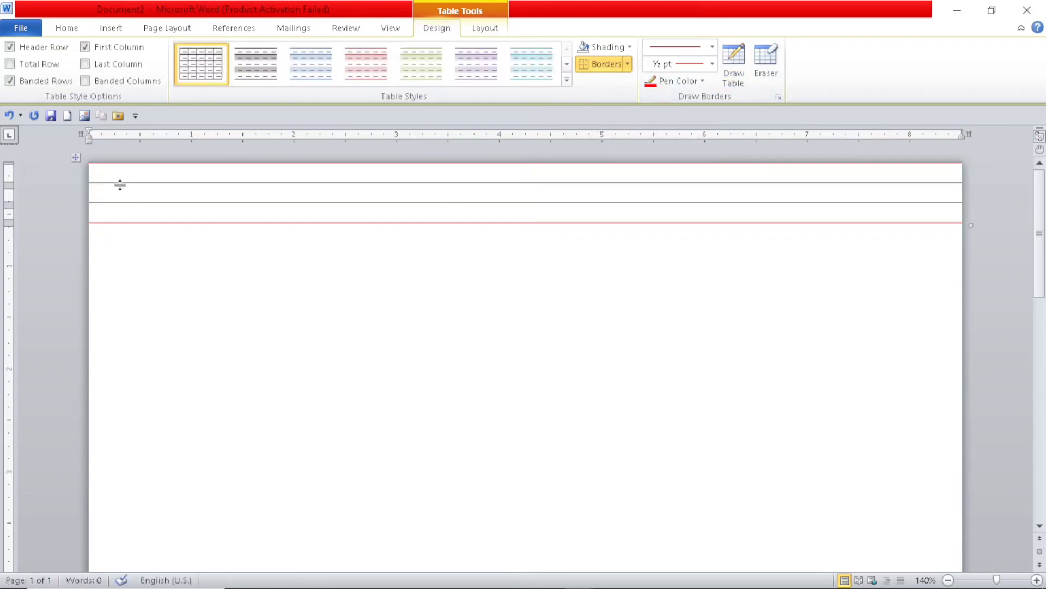
Step: Copy the whole table and paste ten copies down the page, leaving a blank line between neighbouring tables
click(76, 158)
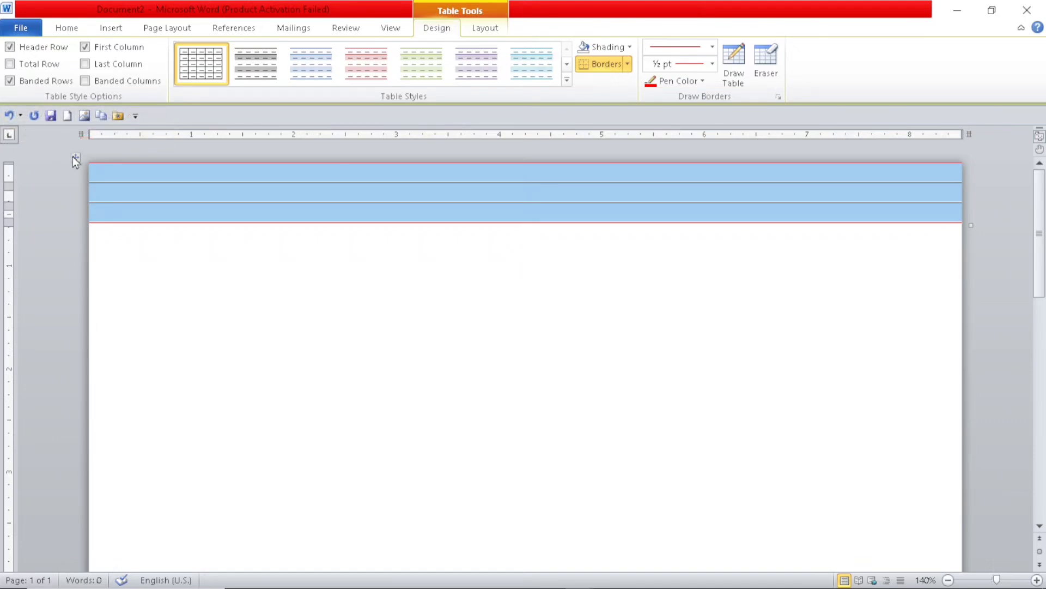
click(242, 234)
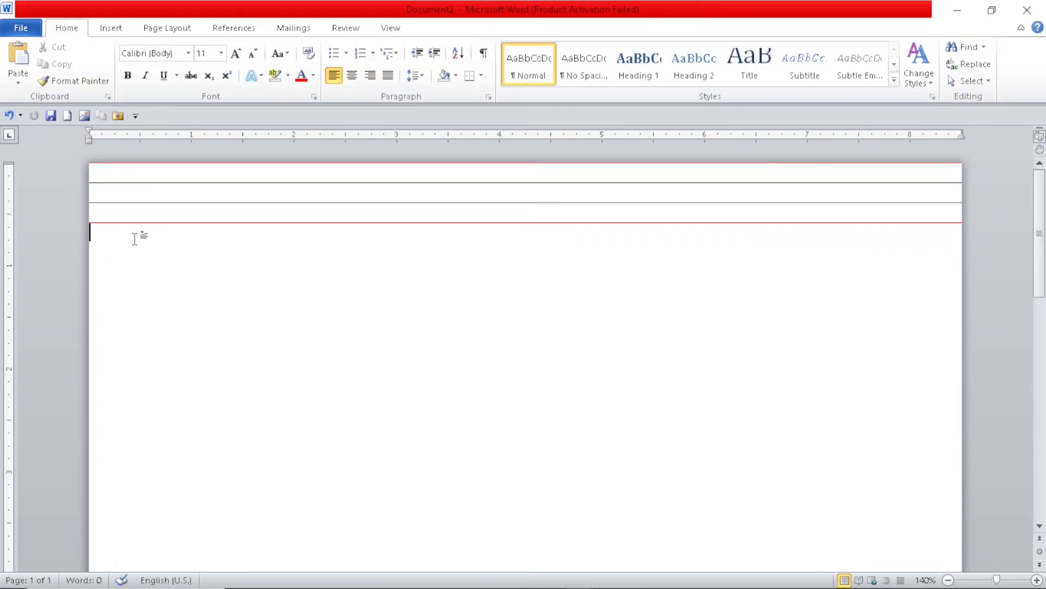
key(ctrl+z)
key(ctrl+v)
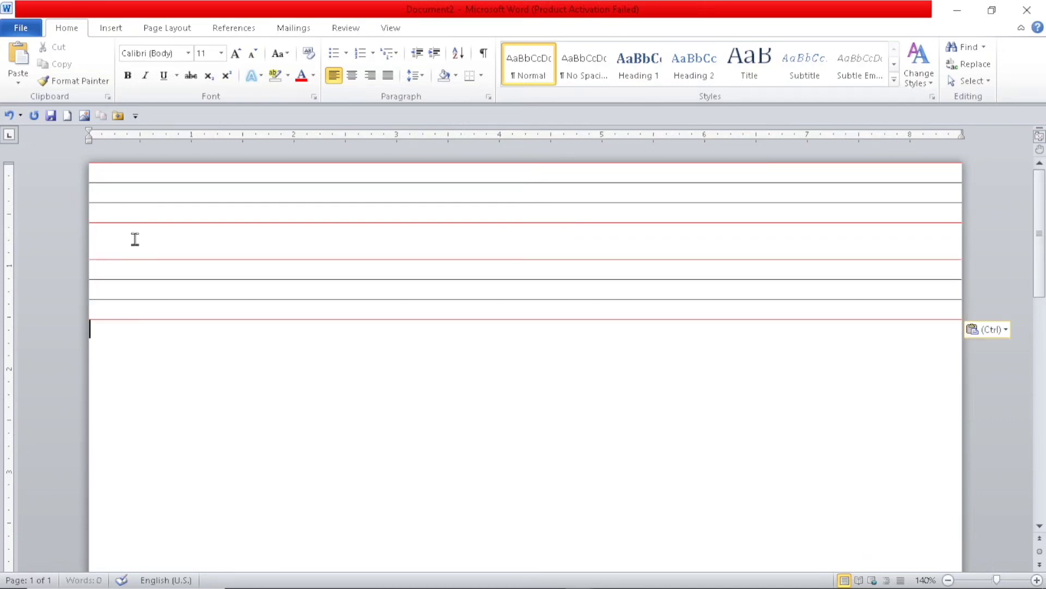
key(Return)
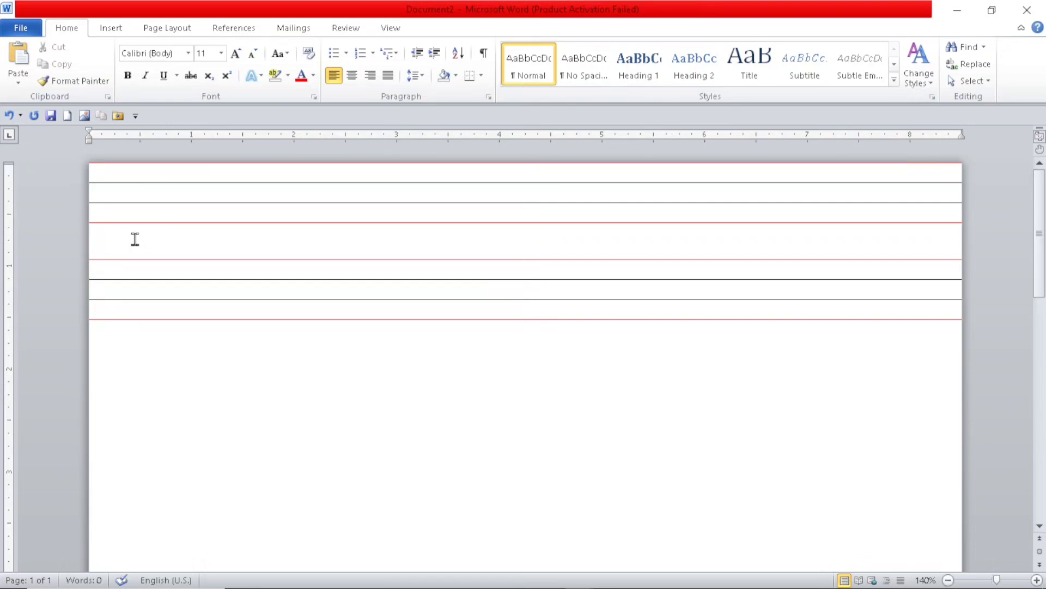
key(ctrl+v)
key(Return)
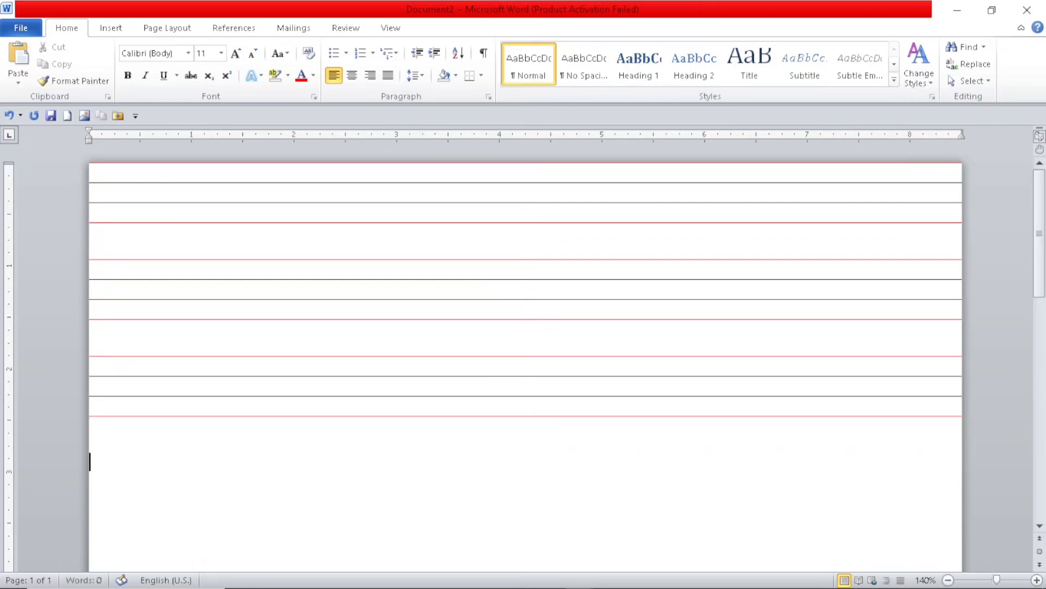
key(ctrl+v)
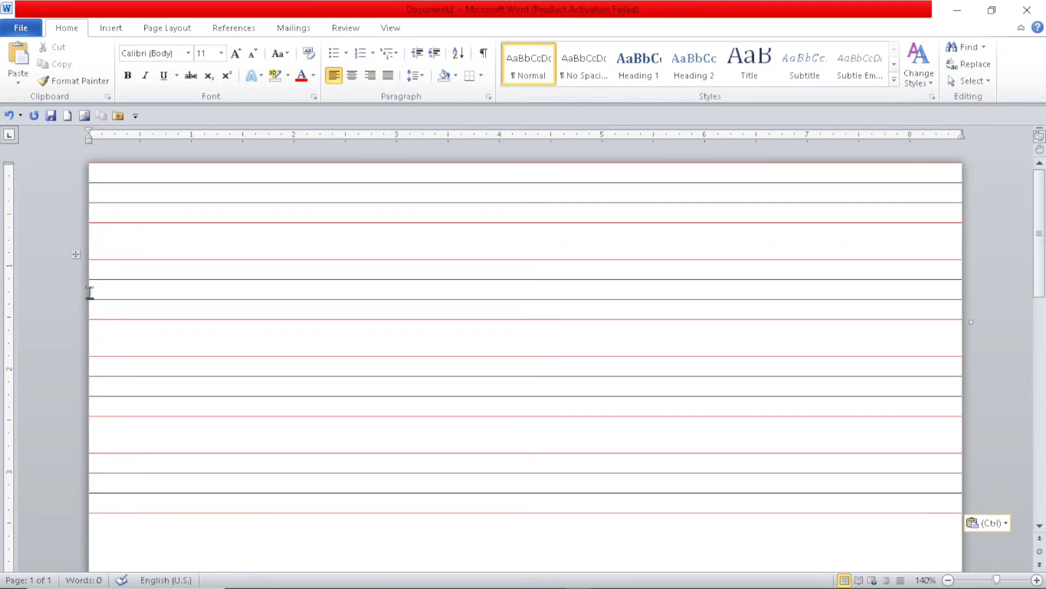
mouse_move(545, 586)
key(Return)
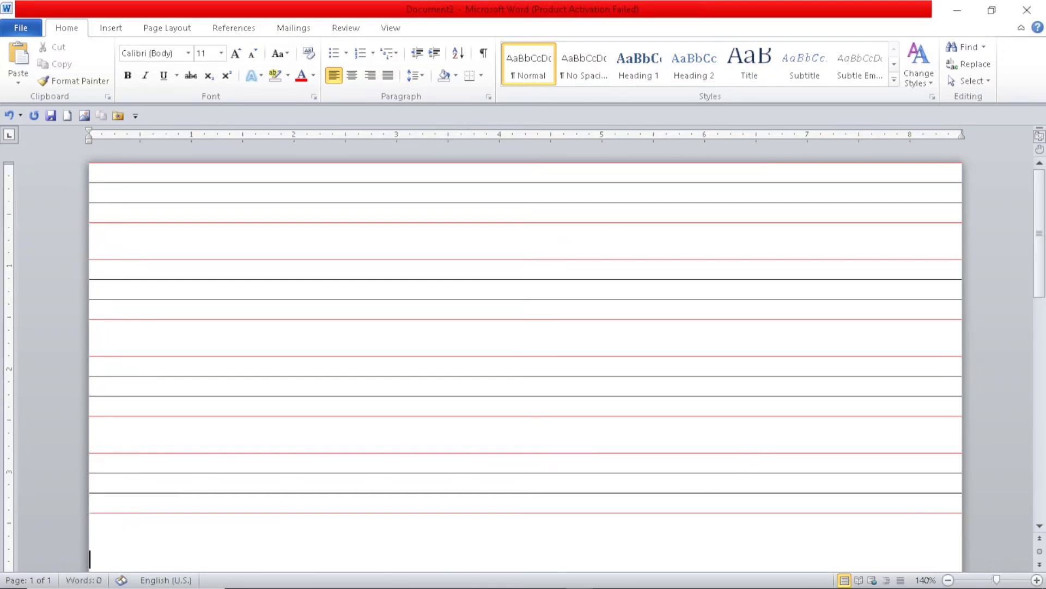
key(ctrl+v)
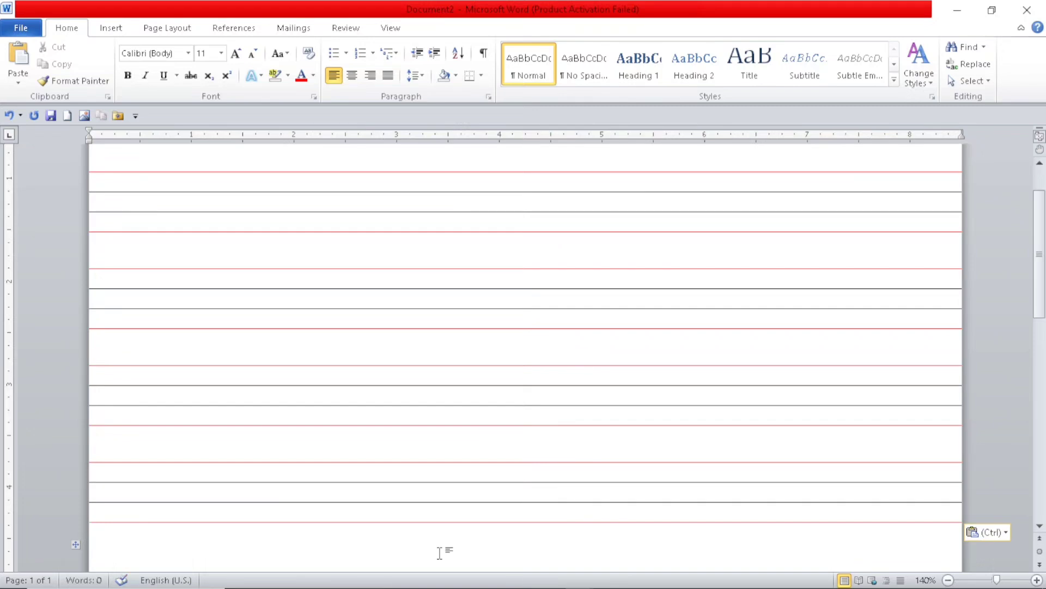
scroll(439, 553, down, 5)
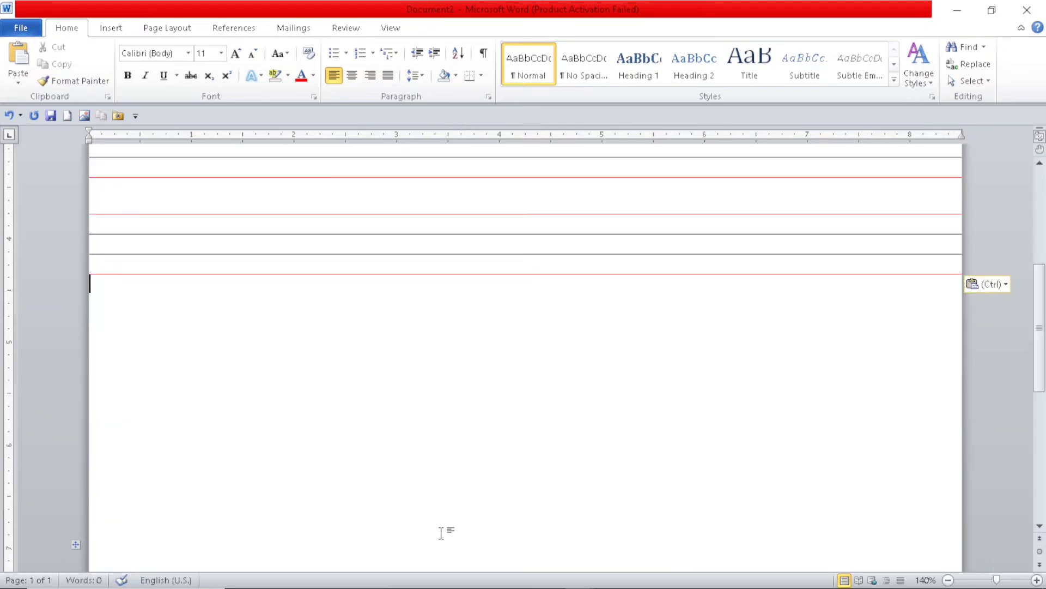
key(Return)
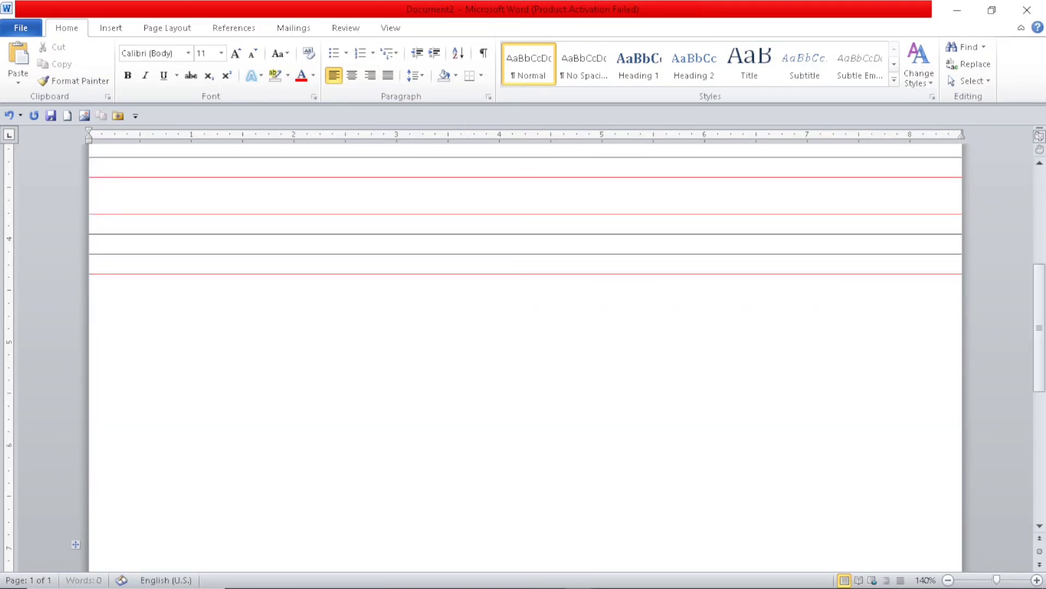
key(ctrl+v)
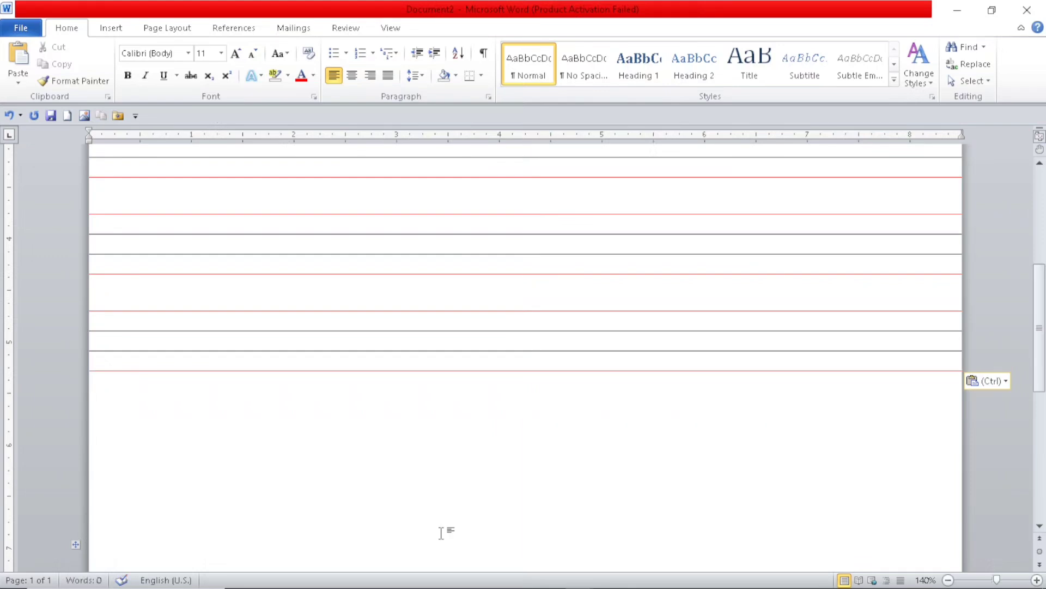
key(Return)
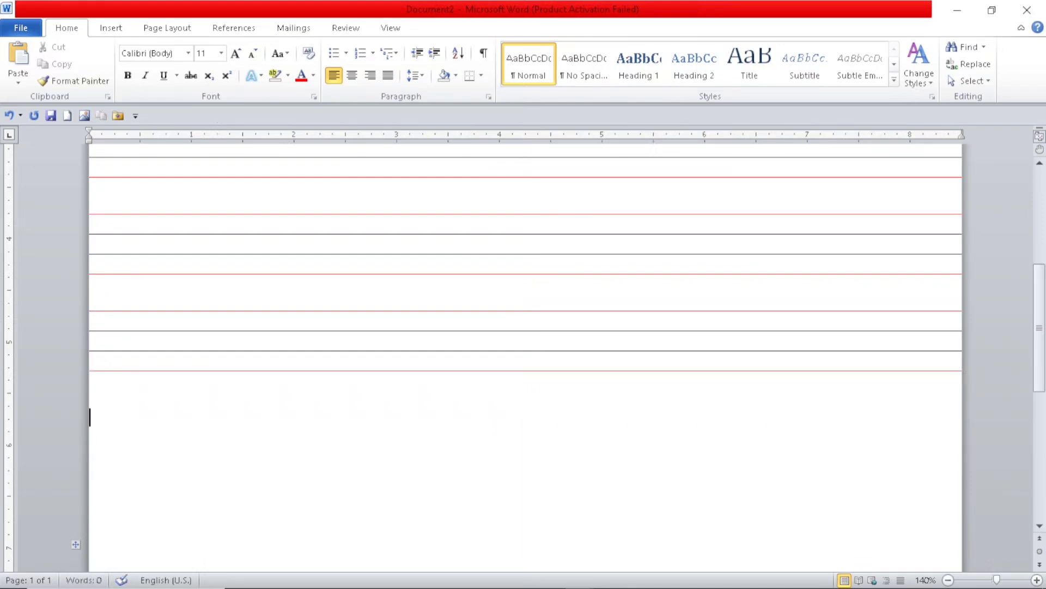
key(ctrl+v)
key(Return)
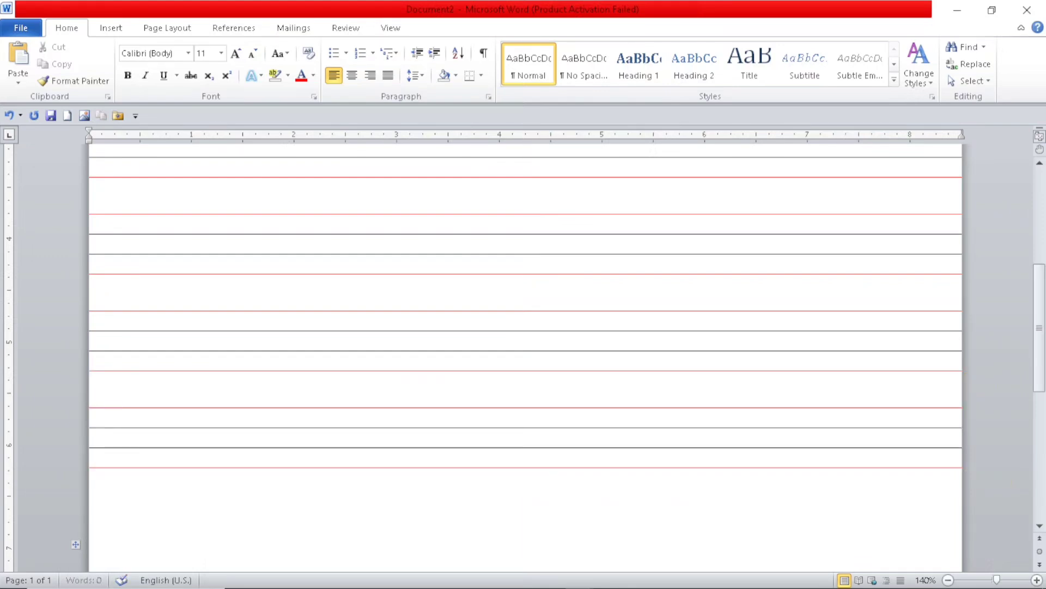
key(ctrl+v)
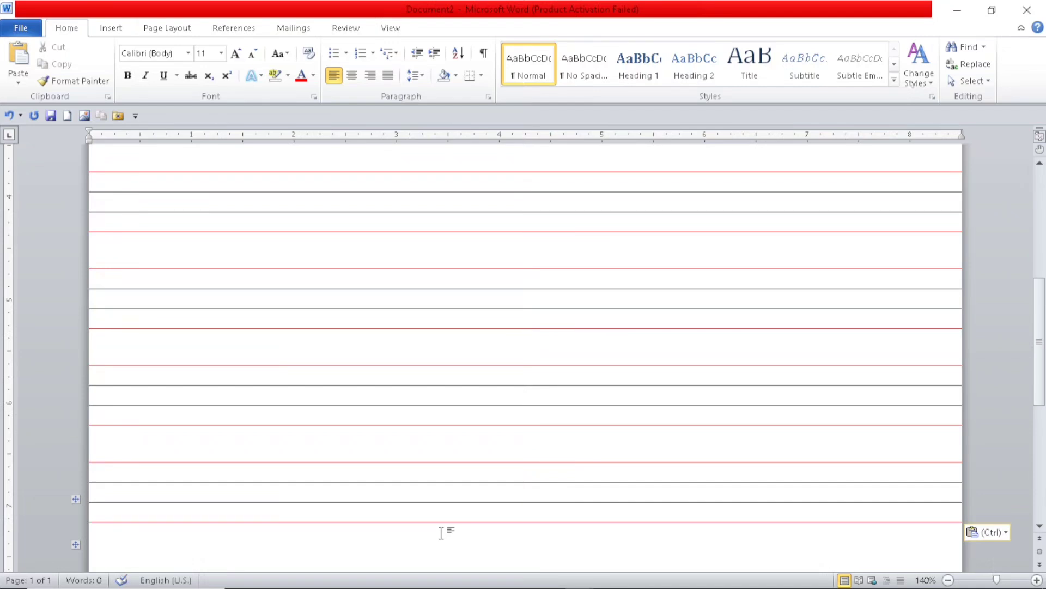
scroll(438, 532, down, 5)
key(Return)
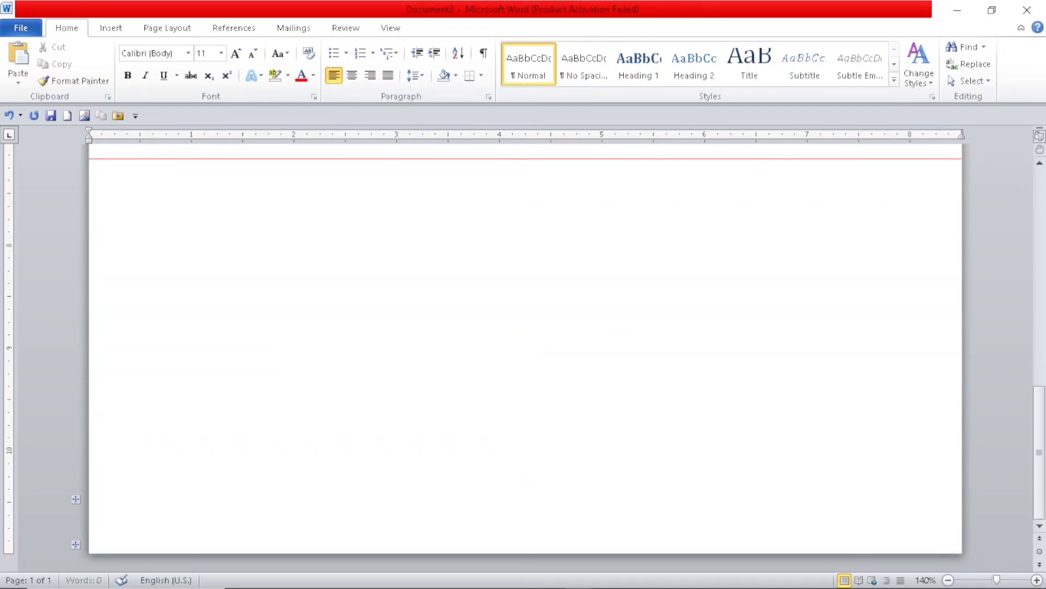
key(ctrl+v)
key(Return)
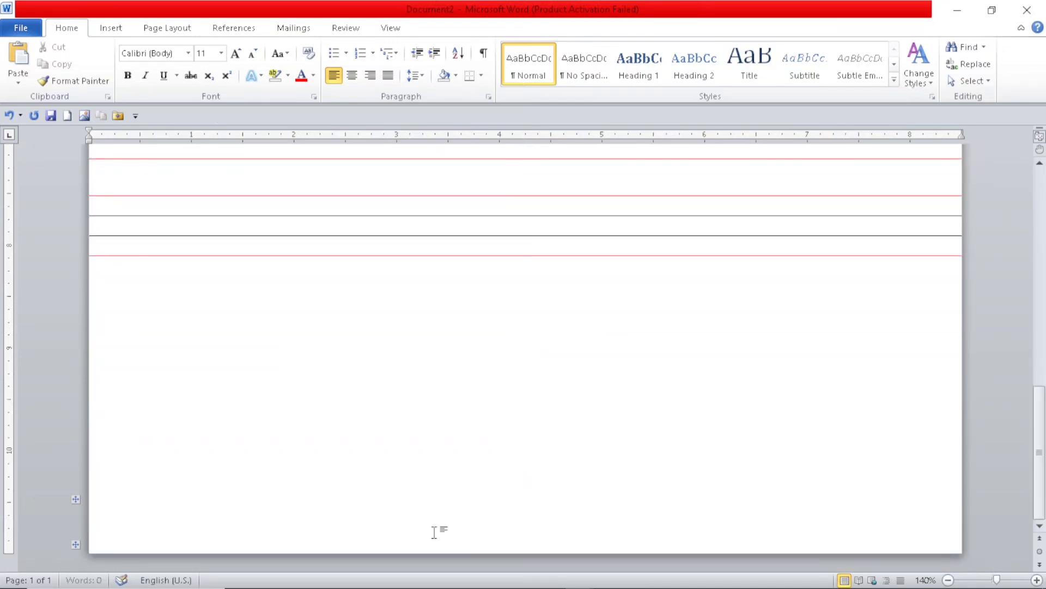
key(ctrl+v)
key(Return)
key(ctrl+v)
key(Return)
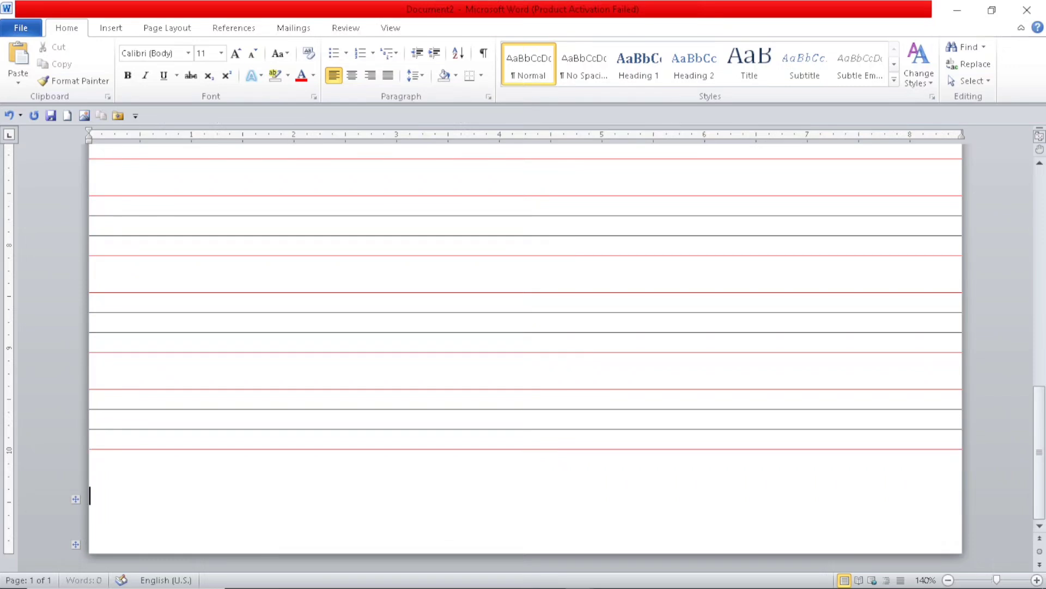
Step: Try to paste one more copy of the table at the end of the page, and undo that paste
key(ctrl+v)
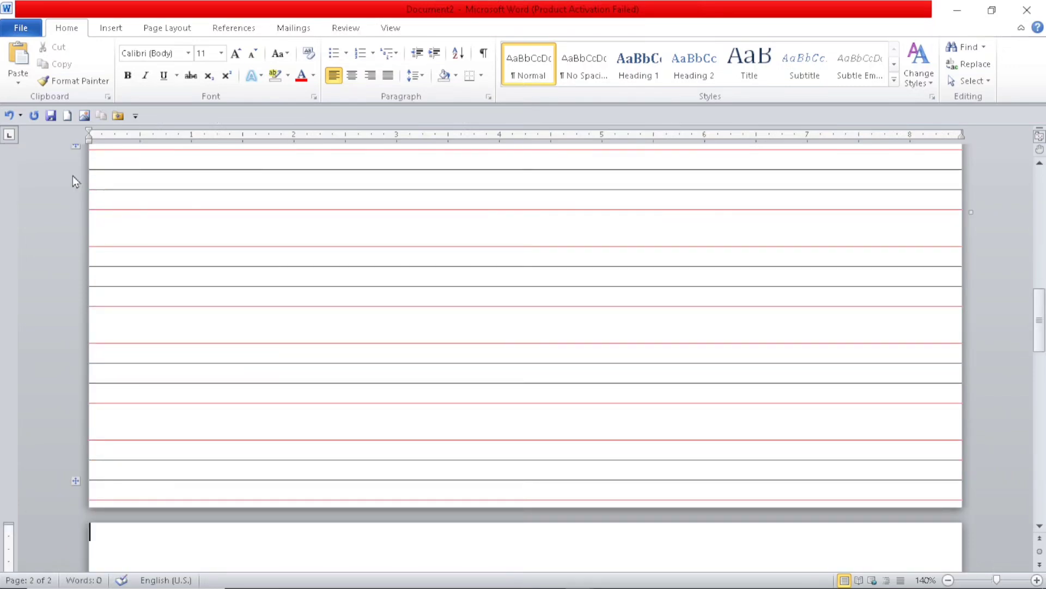
click(8, 117)
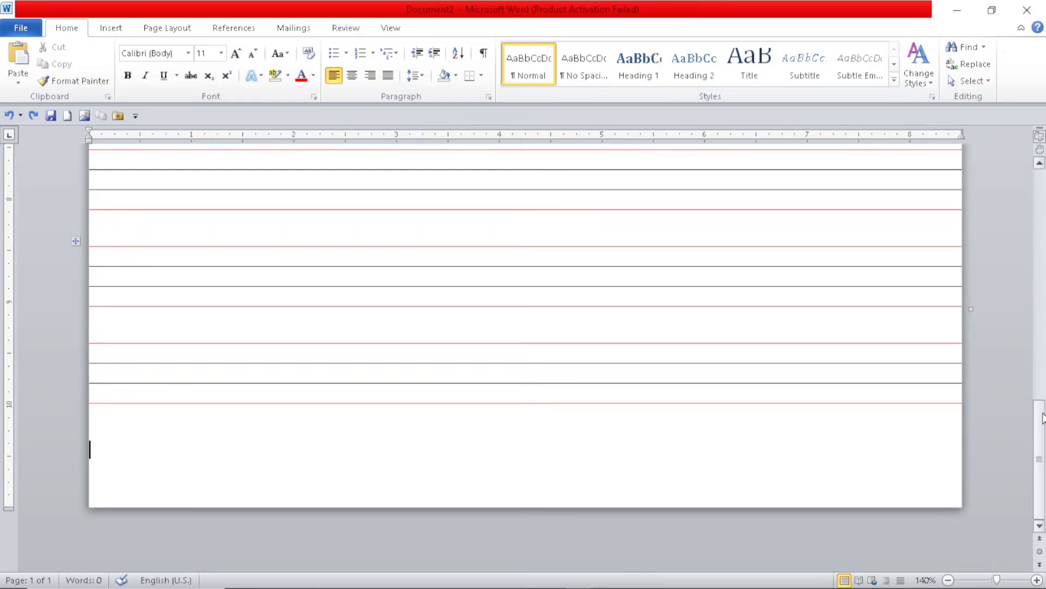
drag(1043, 432, 1009, 168)
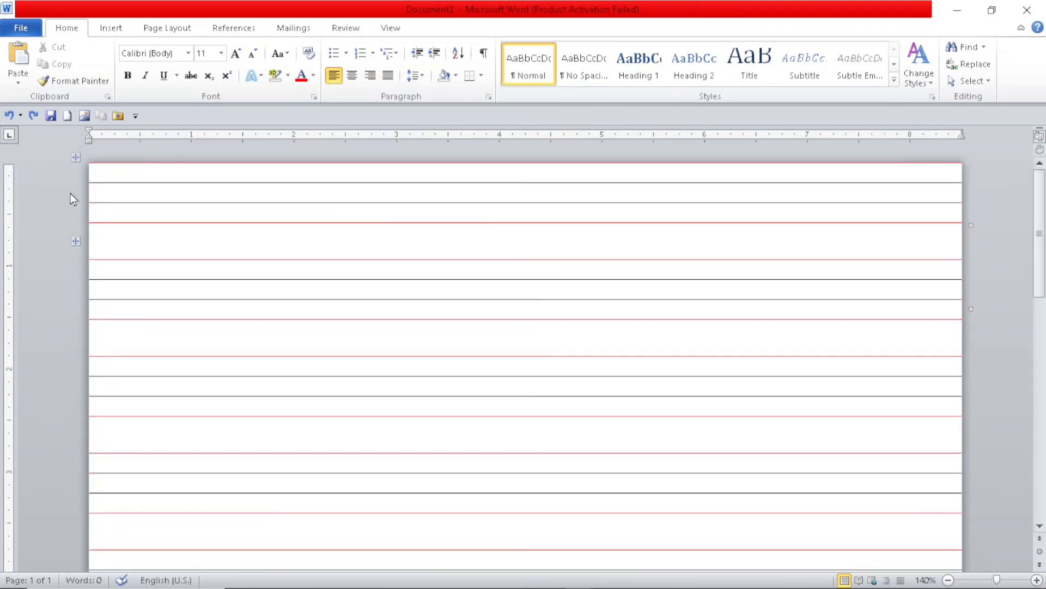
Step: Delete the first table on the page and add three blank lines in its place
click(76, 159)
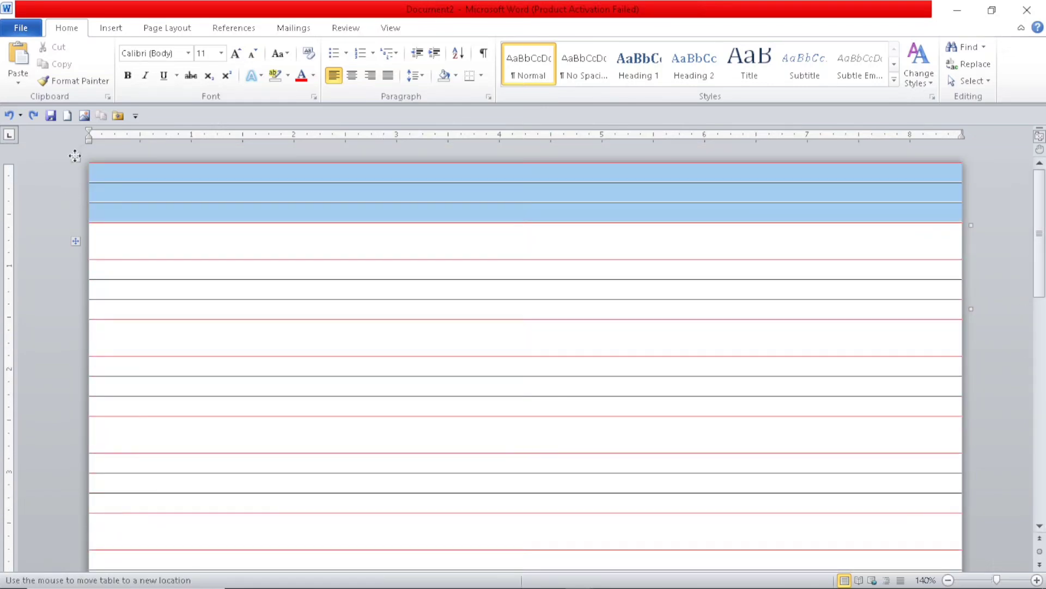
right_click(211, 188)
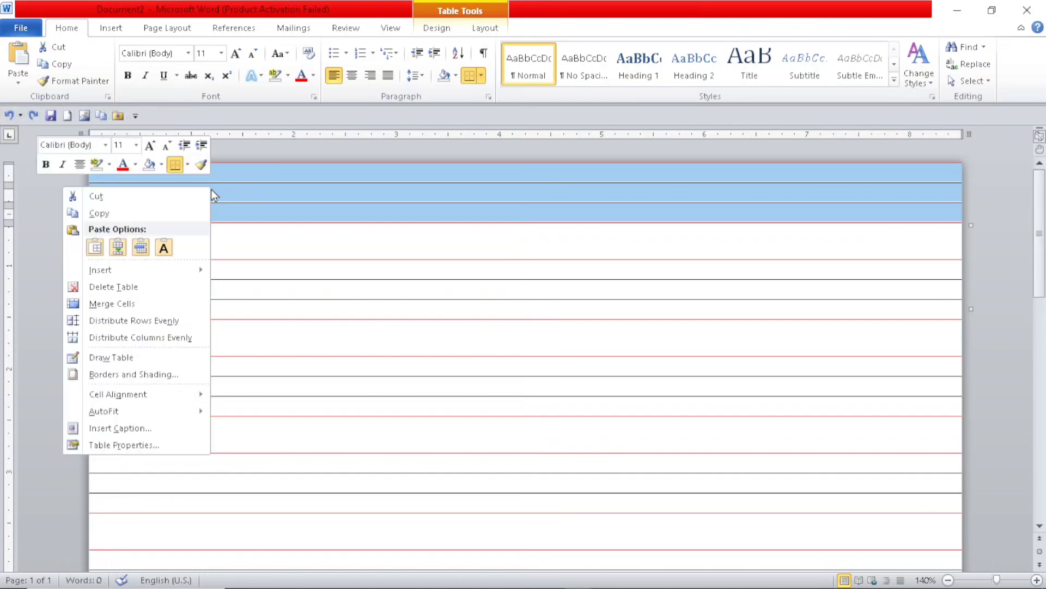
click(129, 289)
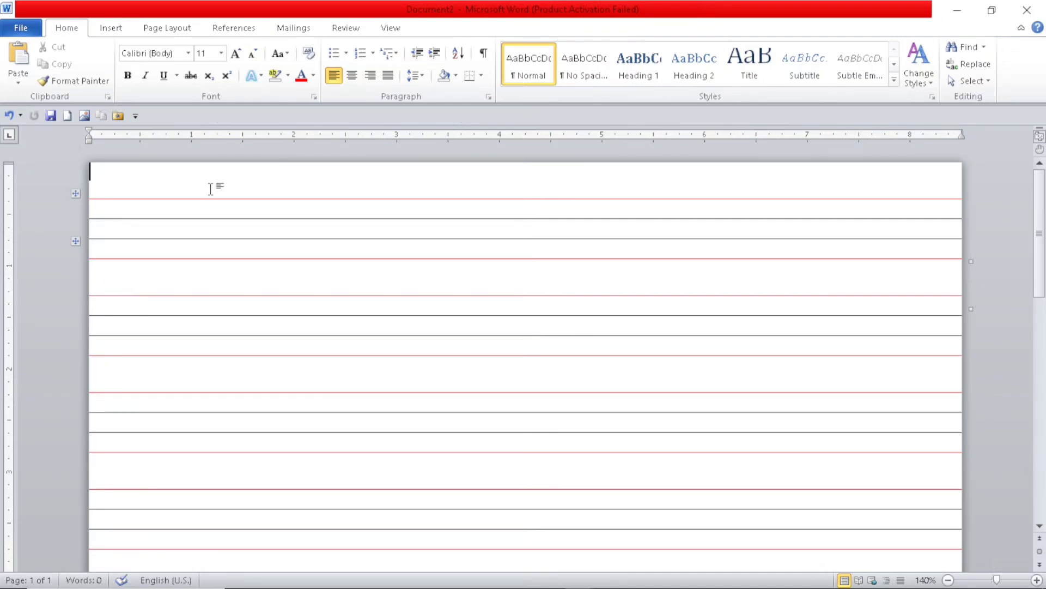
key(Return)
key(Return)
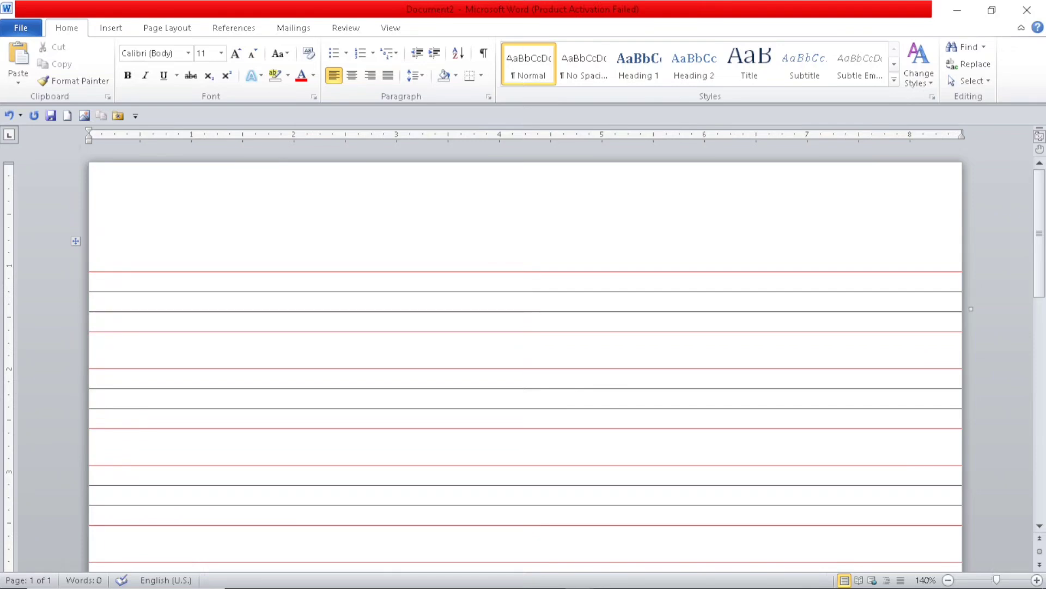
key(Return)
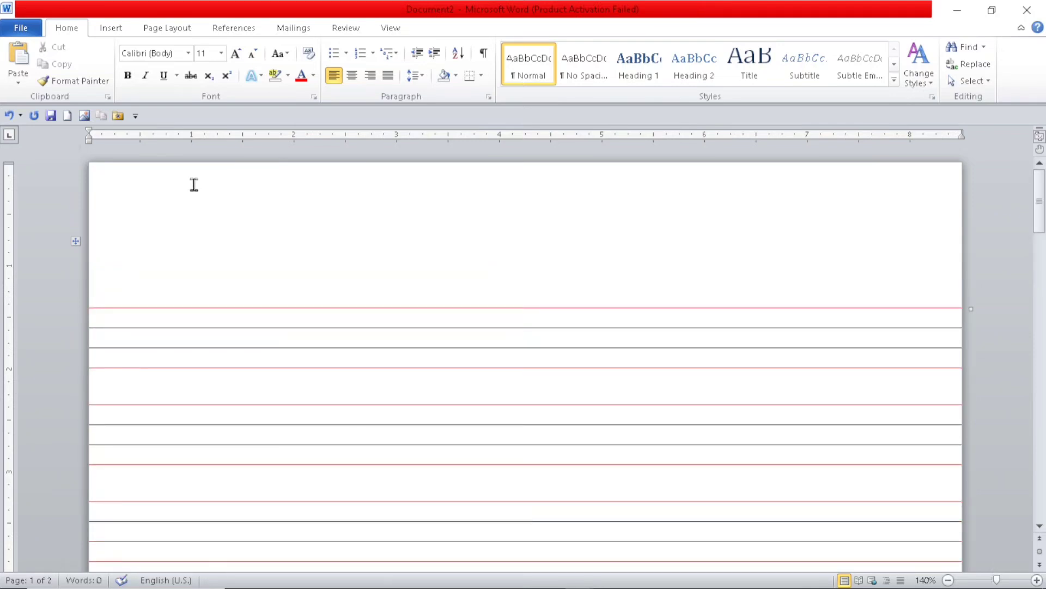
Step: Remove the empty second page by deleting the blank paragraph at its start
scroll(306, 365, down, 15)
scroll(306, 366, up, 6)
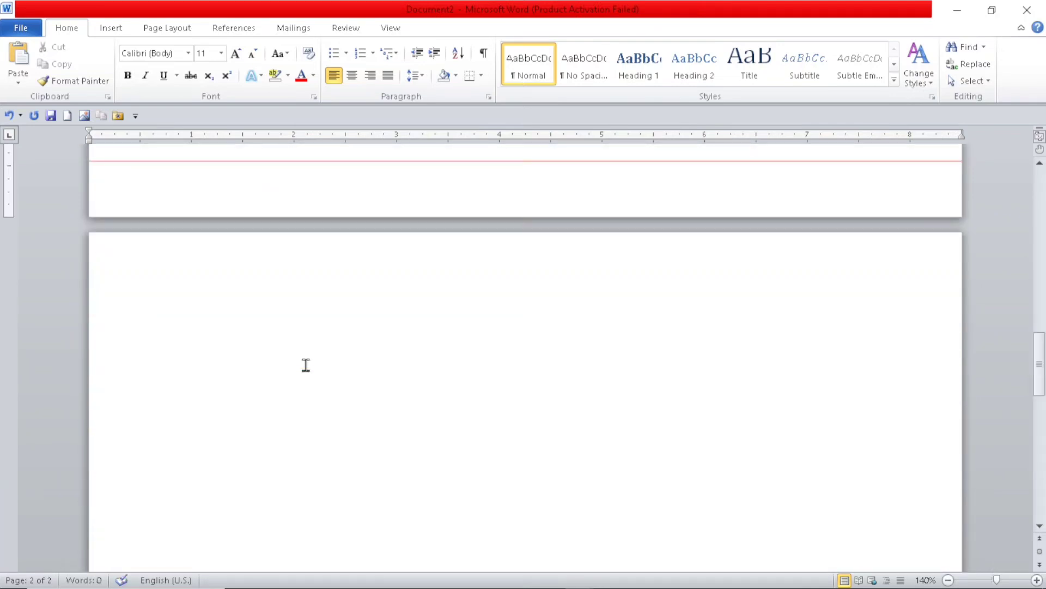
scroll(306, 365, up, 3)
scroll(306, 365, down, 3)
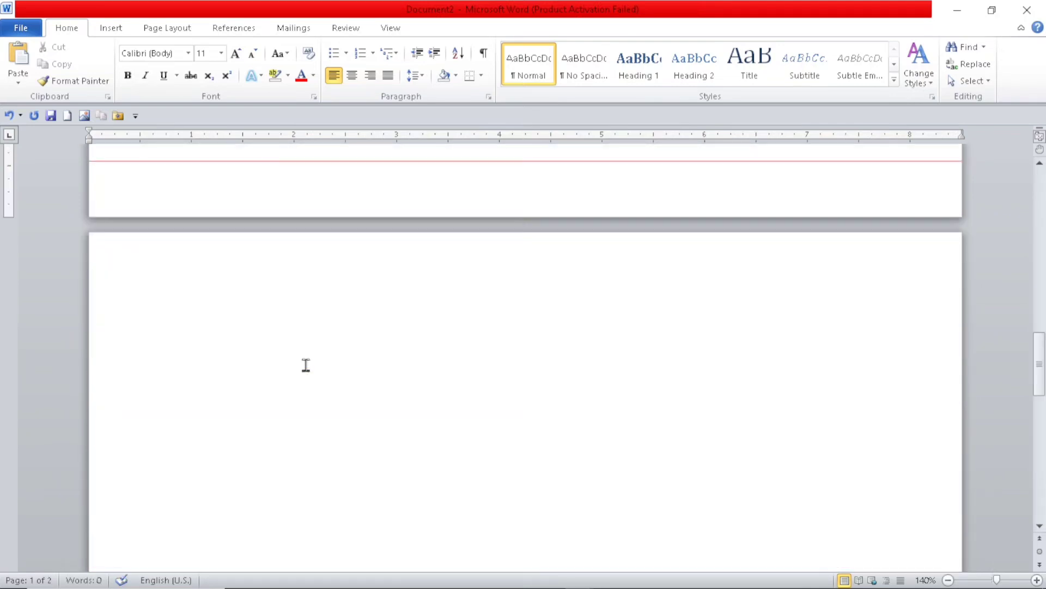
click(322, 255)
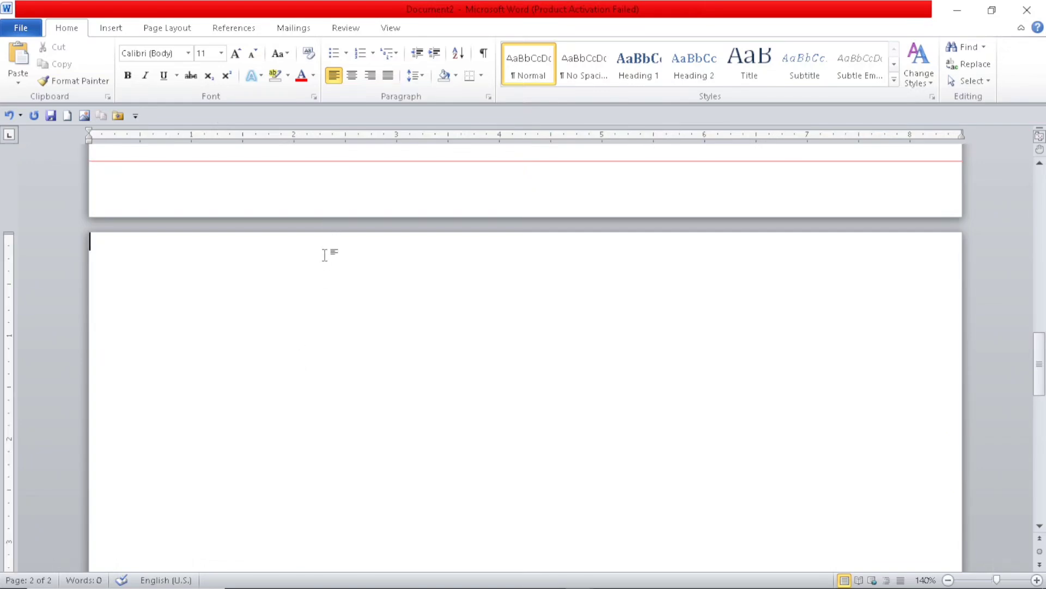
key(BackSpace)
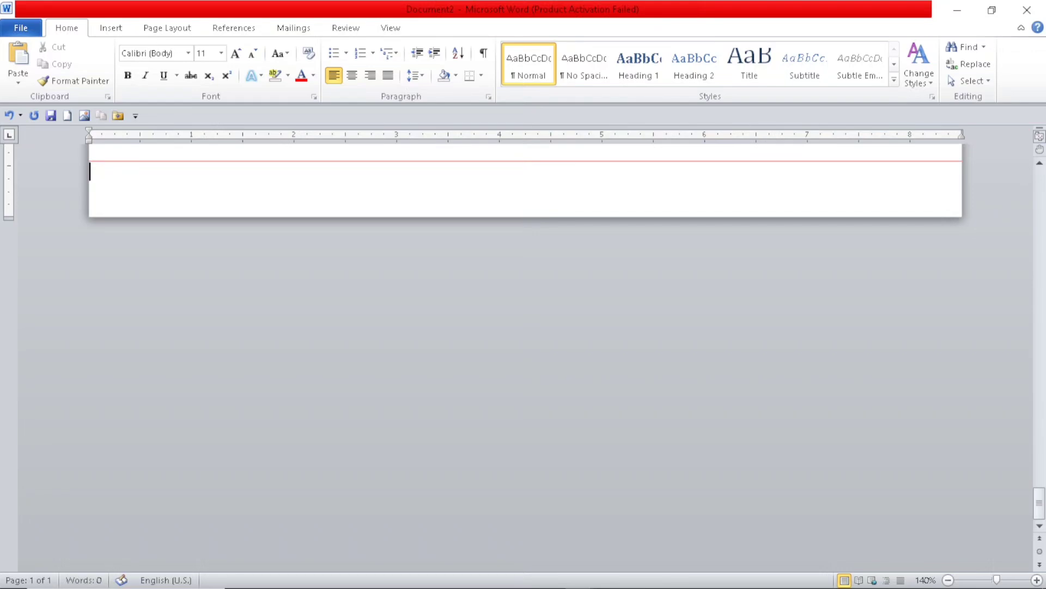
Step: Draw a rounded rectangle about 1.75" wide and 0.87" high in the blank upper-right area of the page
scroll(267, 183, up, 15)
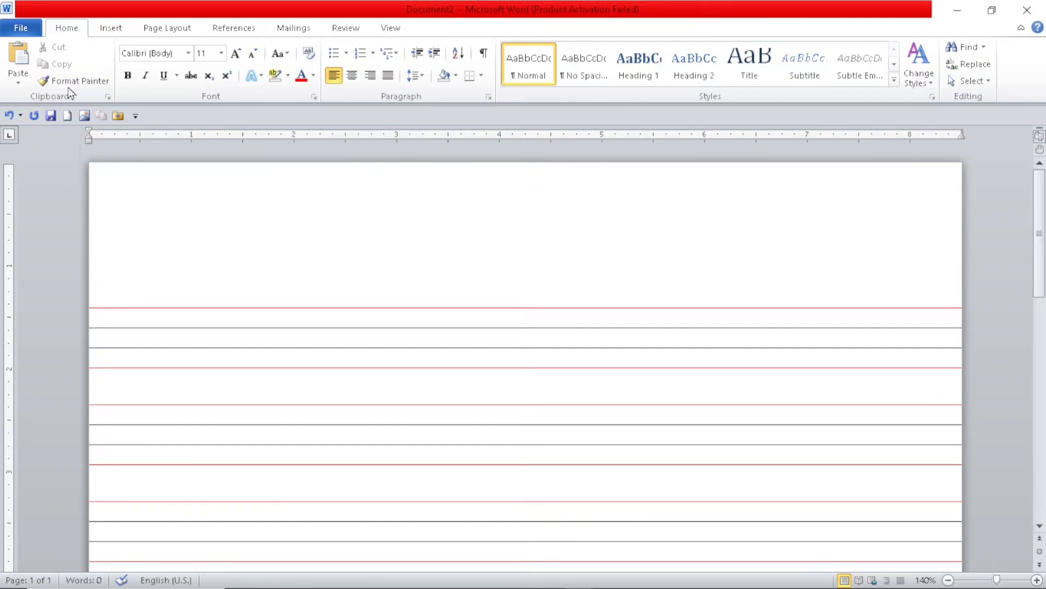
click(110, 29)
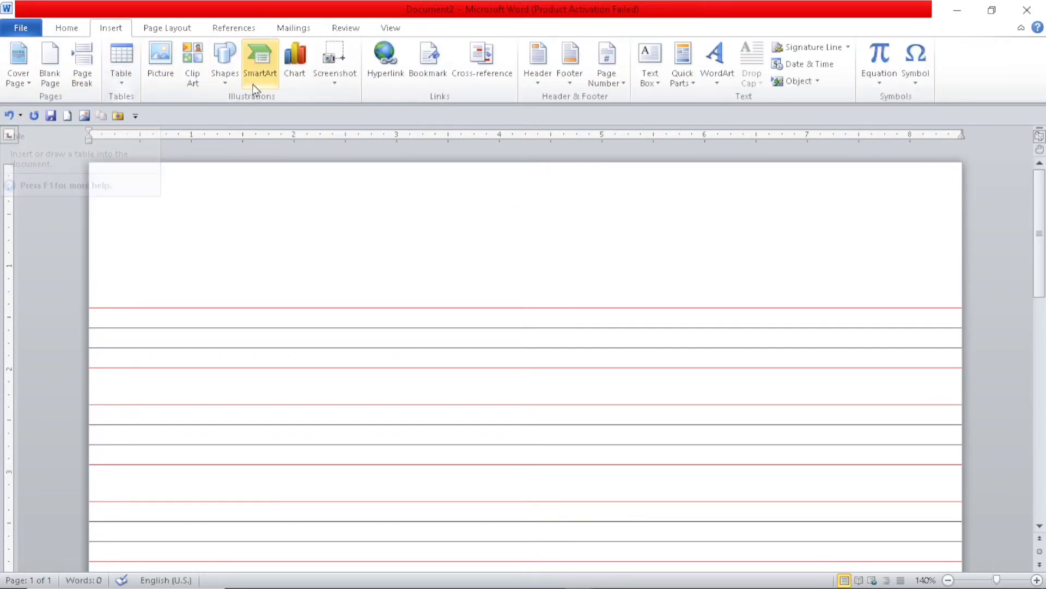
click(224, 84)
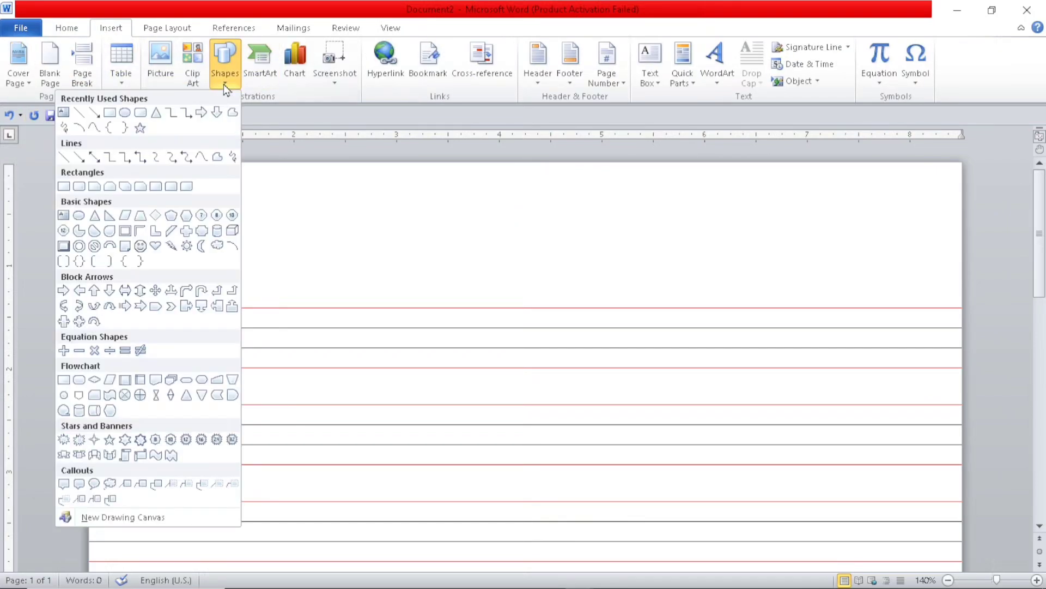
click(141, 113)
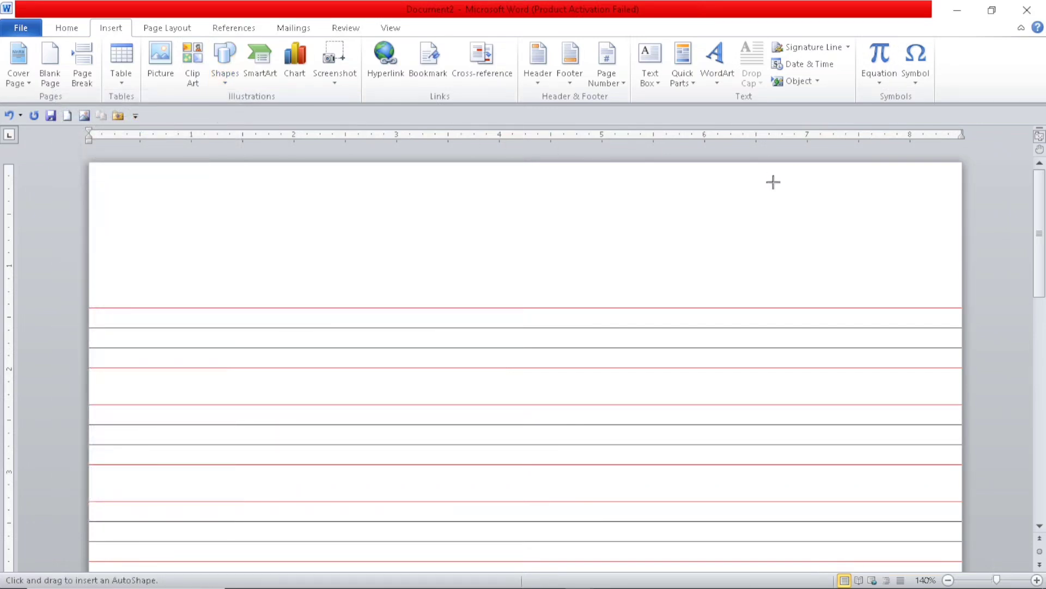
mouse_move(732, 188)
mouse_down()
mouse_move(813, 189)
mouse_move(912, 265)
mouse_up()
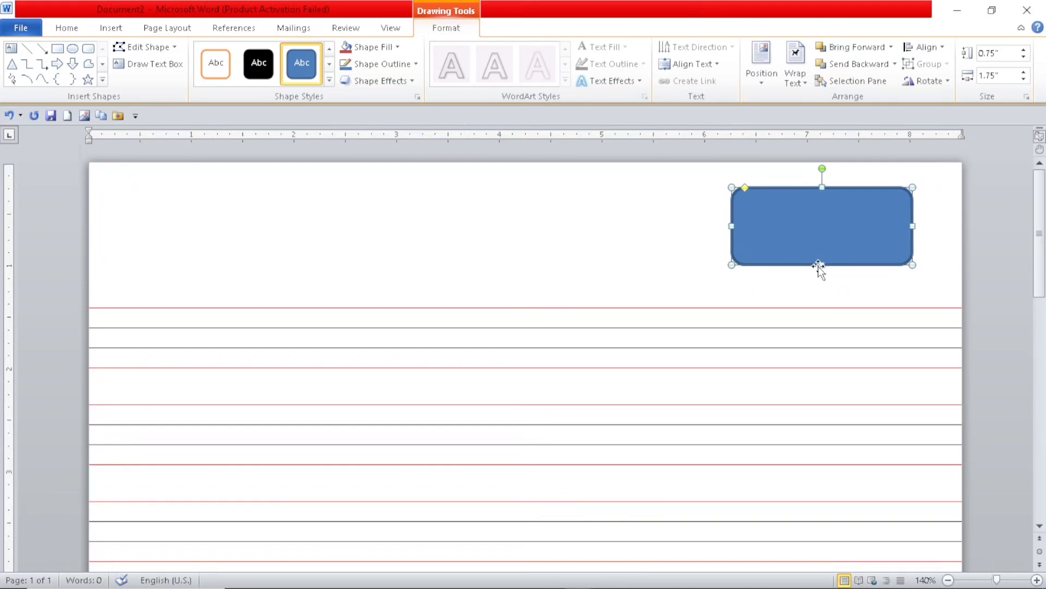
drag(824, 266, 822, 278)
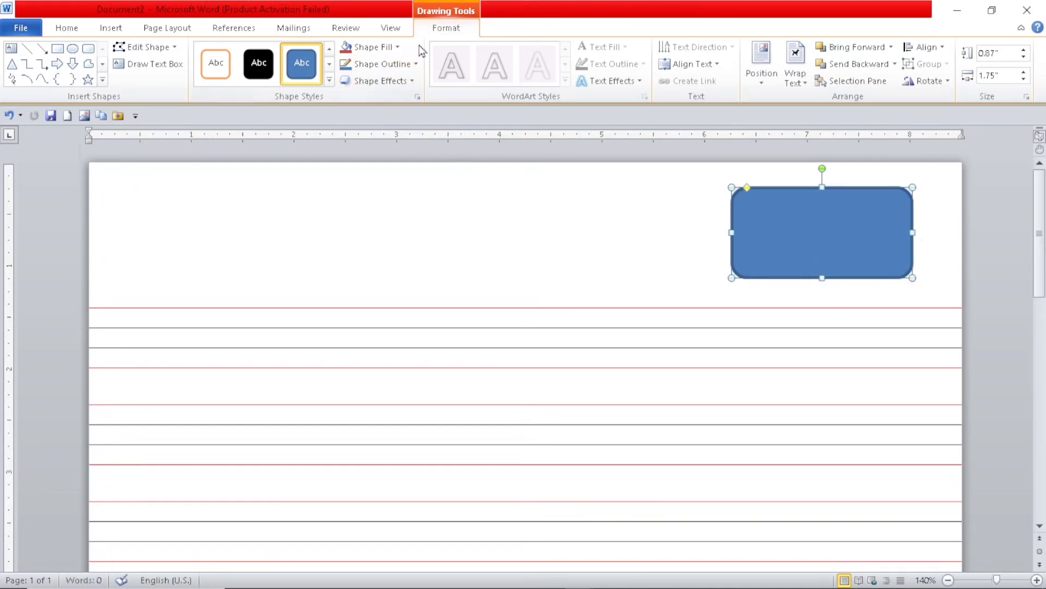
Step: Format the rounded rectangle with no fill and a red ½ pt outline
click(397, 47)
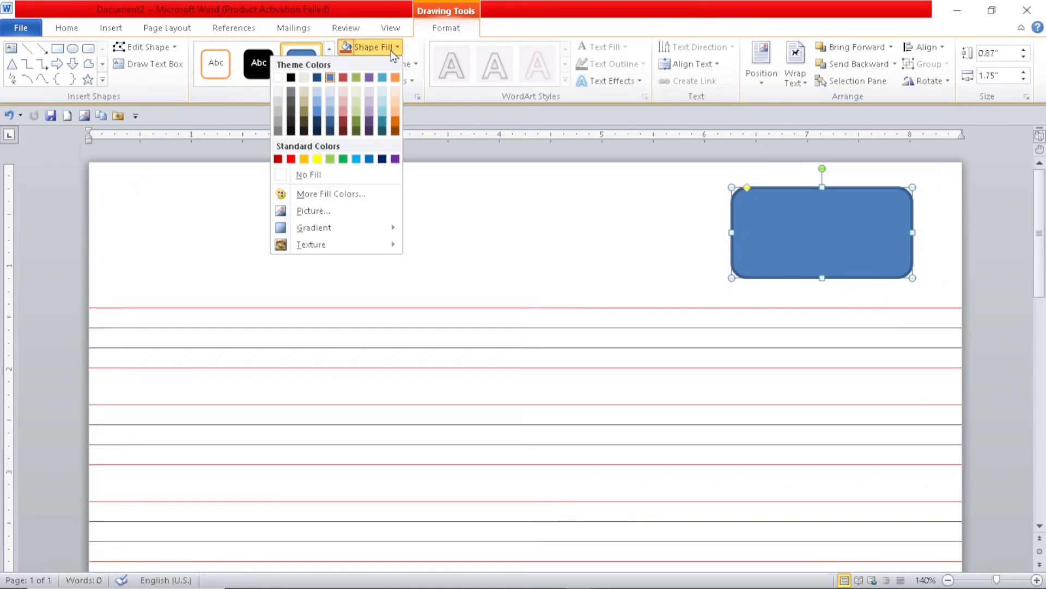
click(322, 173)
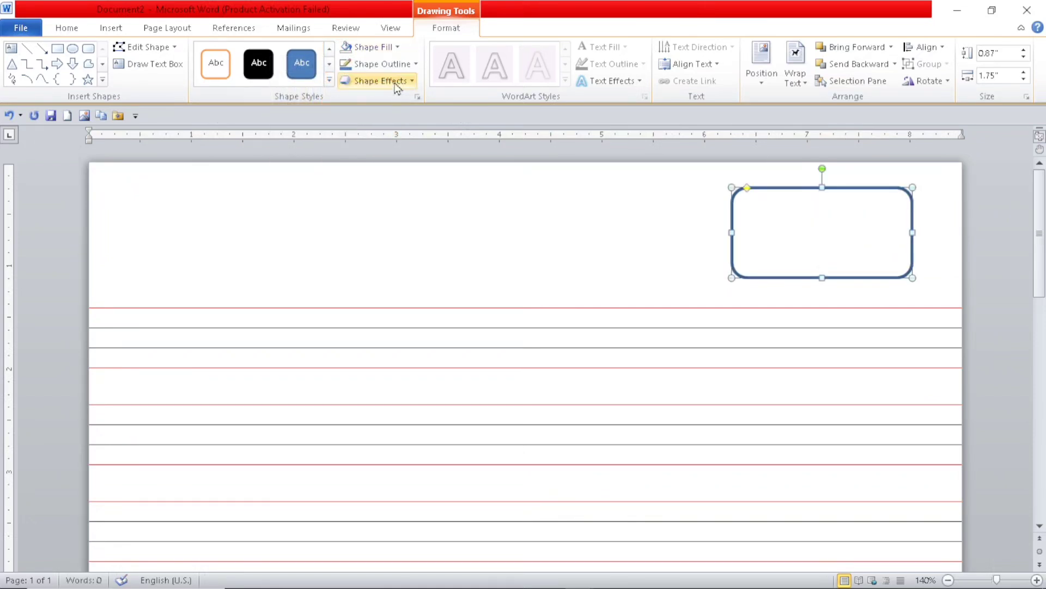
click(397, 68)
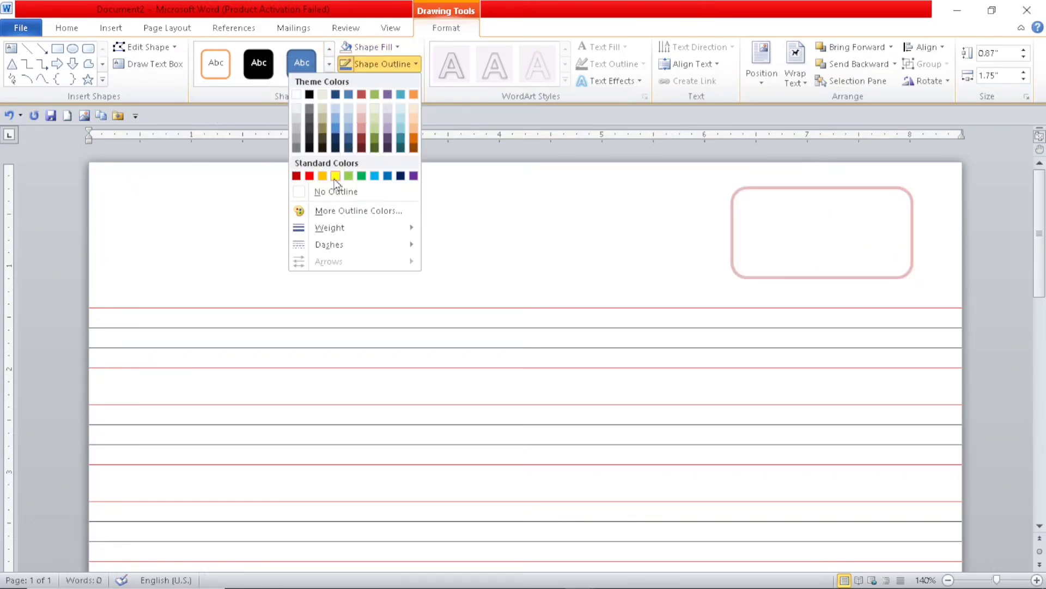
click(309, 175)
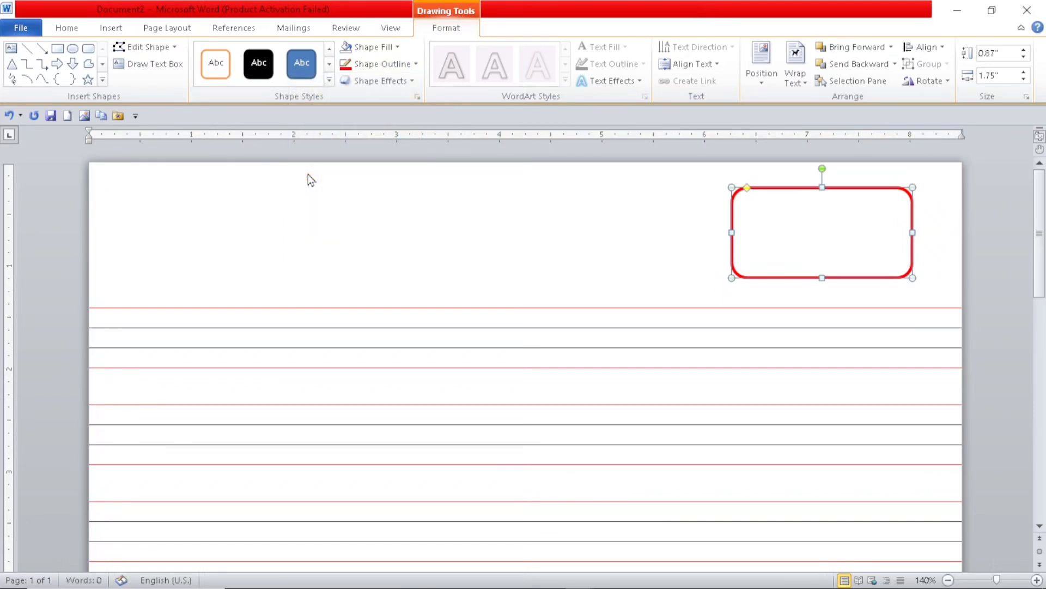
click(394, 65)
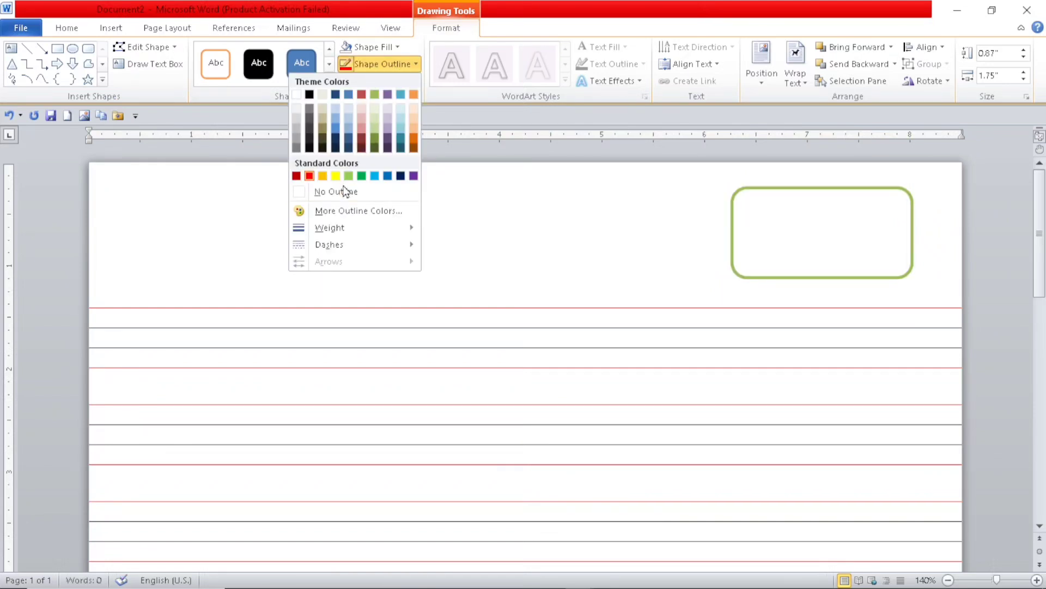
mouse_move(335, 231)
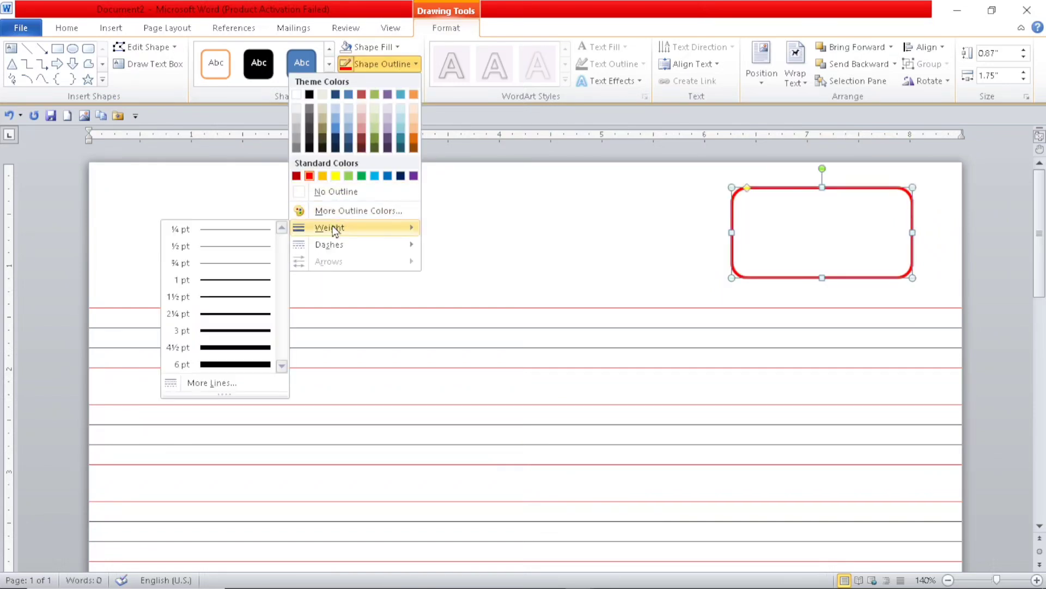
click(236, 245)
click(842, 210)
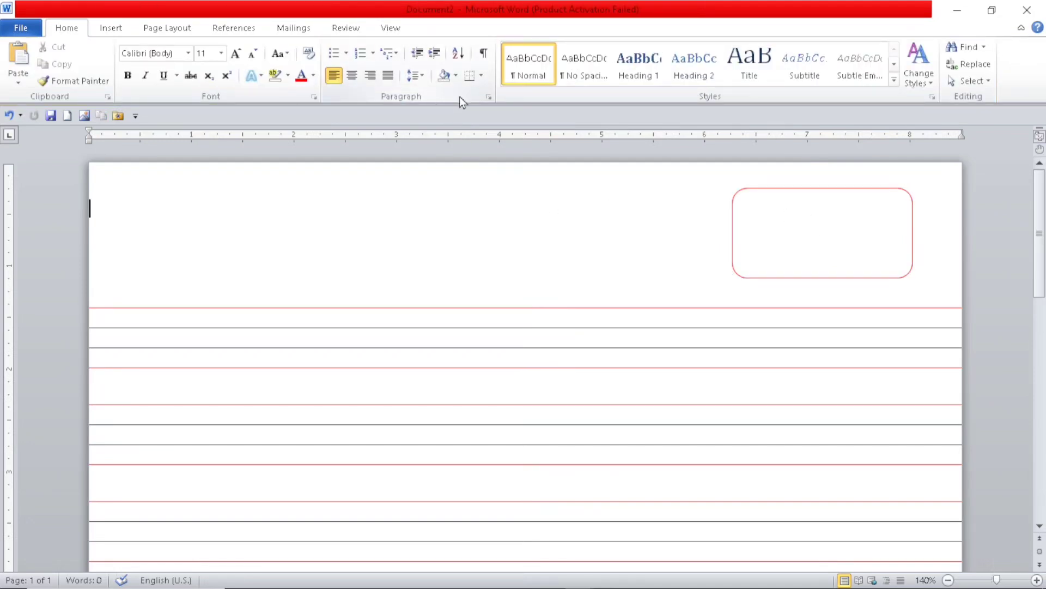
Step: Draw a text box about 1.61" wide and 0.76" high inside the red rounded rectangle
mouse_move(659, 574)
click(111, 29)
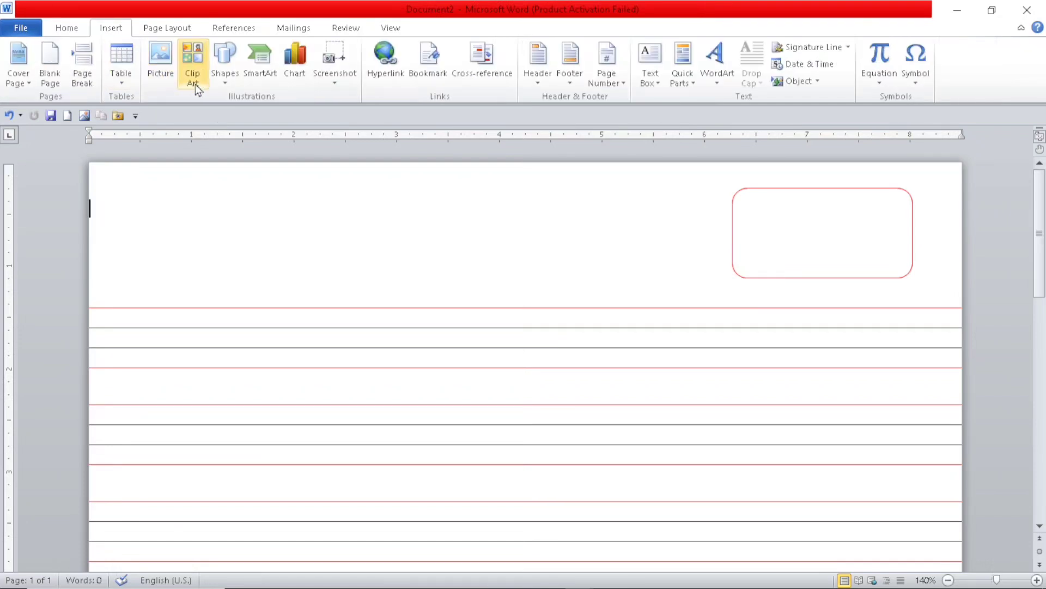
click(223, 79)
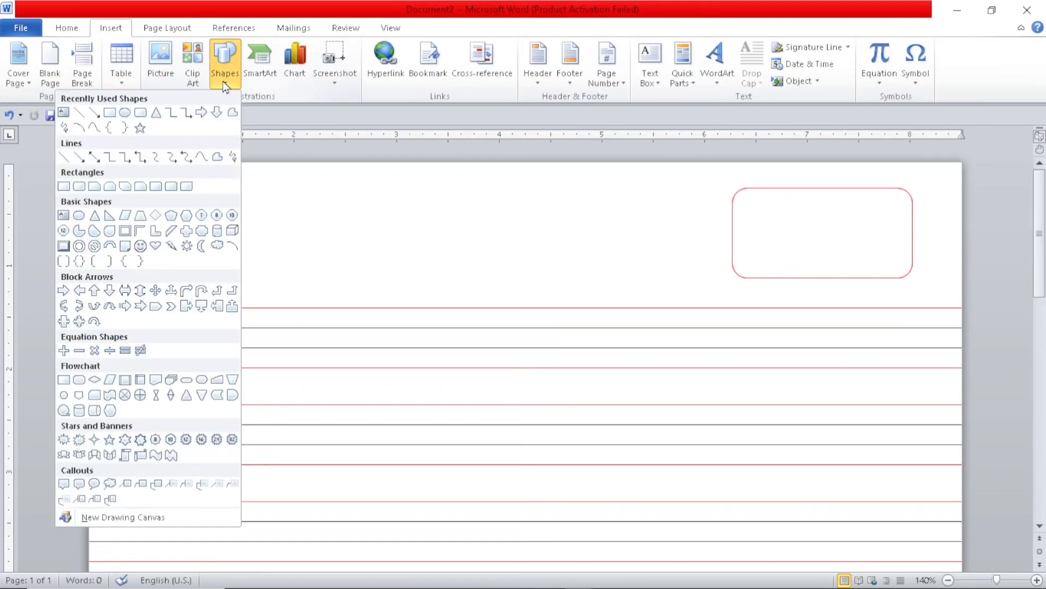
click(64, 112)
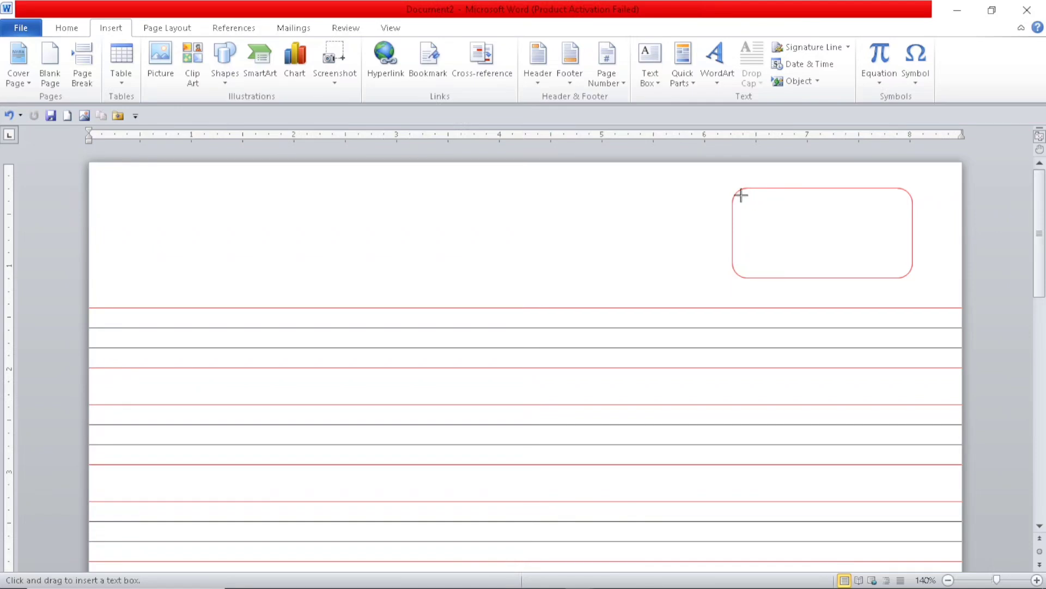
drag(741, 194, 906, 273)
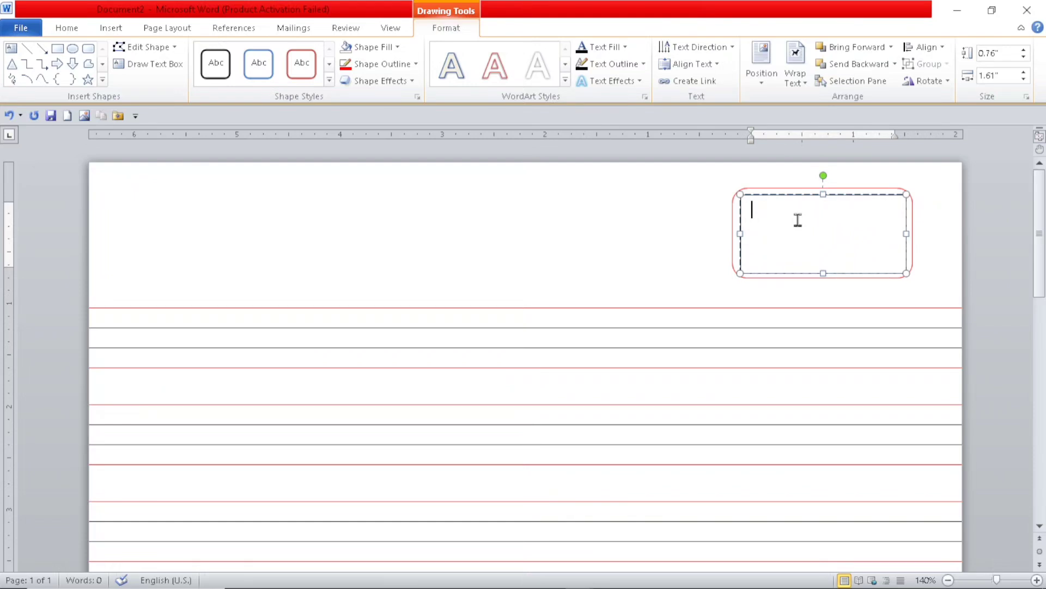
Step: Enter "Date-" and "Page-" on two separate lines in the text box, each followed by a row of dots
text(Date)
text(- ..................  p)
key(BackSpace)
key(BackSpace)
text(Pag)
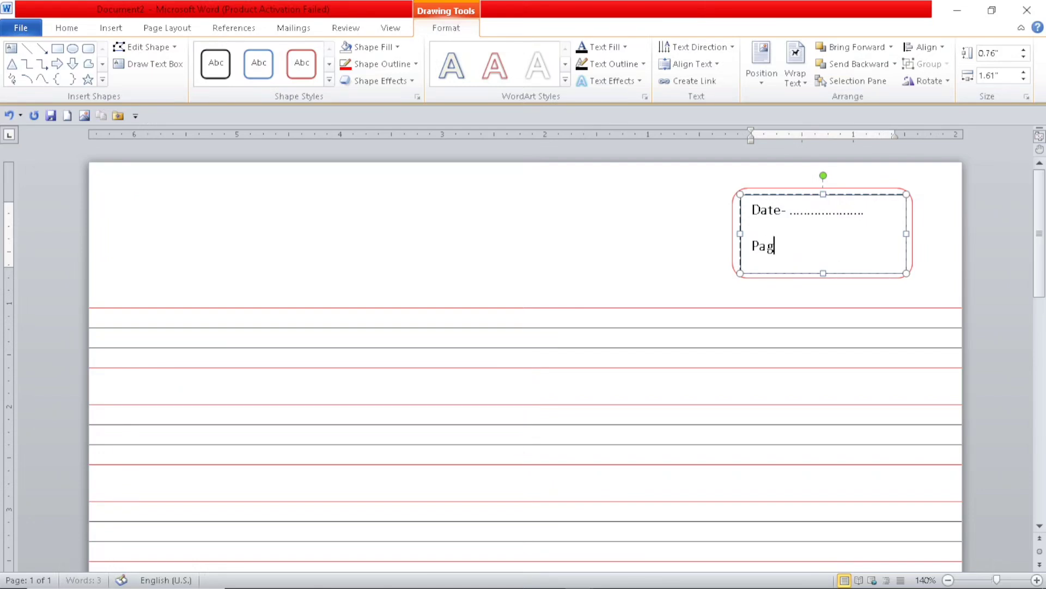
text(e- .....................)
Step: Color the Date and Page text red and remove the text box's outline
key(ctrl+a)
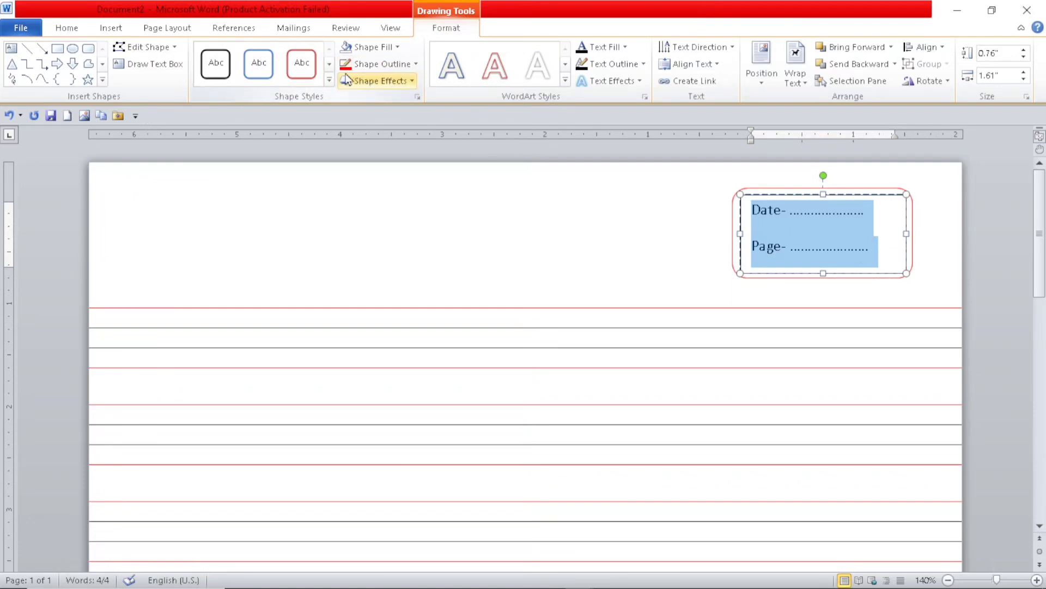
click(65, 34)
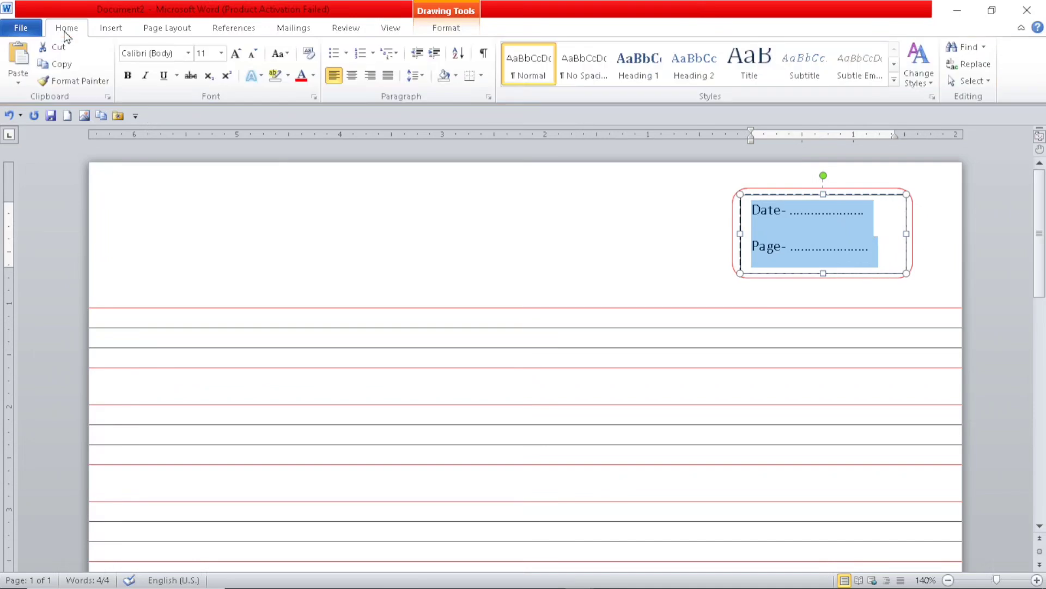
click(301, 76)
click(451, 31)
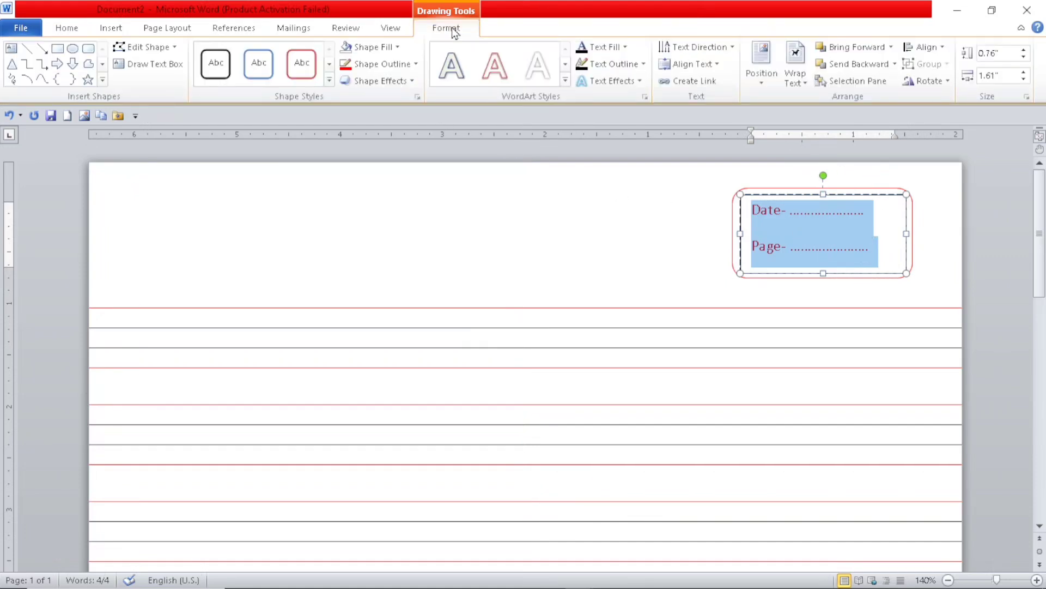
click(396, 68)
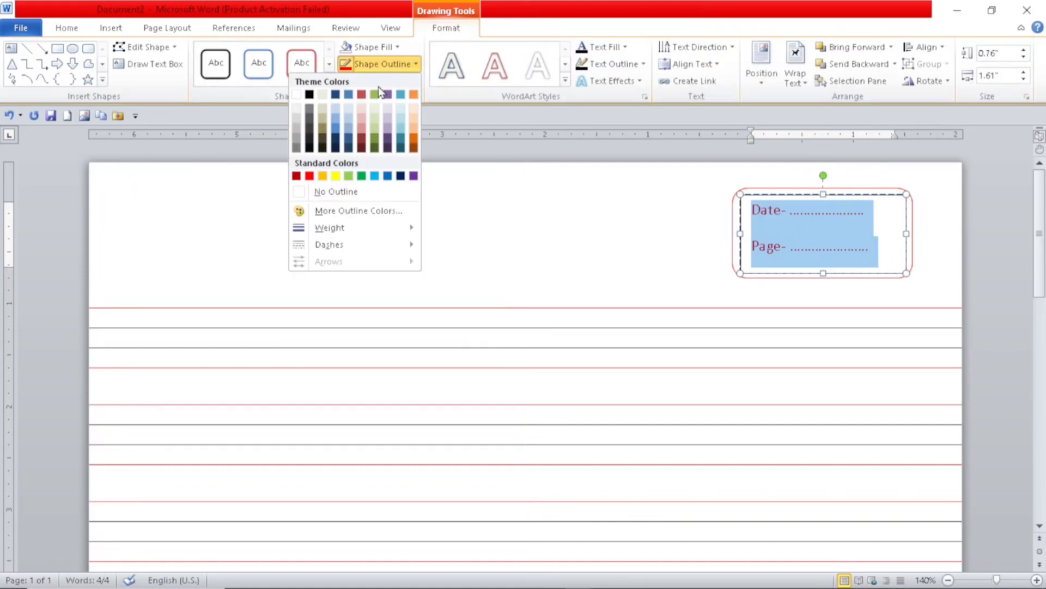
click(334, 192)
click(664, 237)
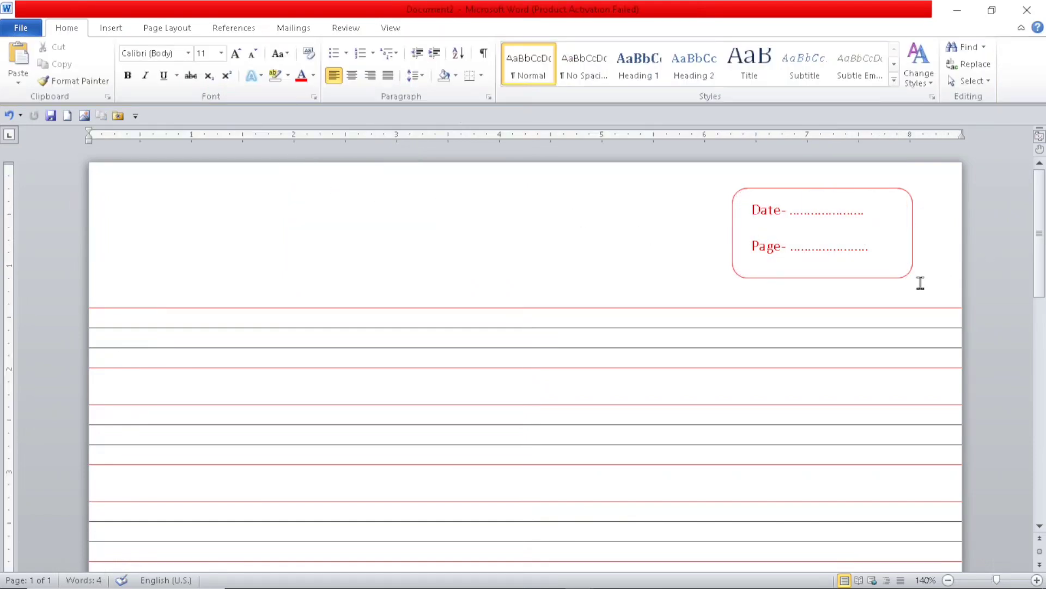
scroll(794, 434, down, 3)
scroll(794, 434, up, 3)
click(110, 28)
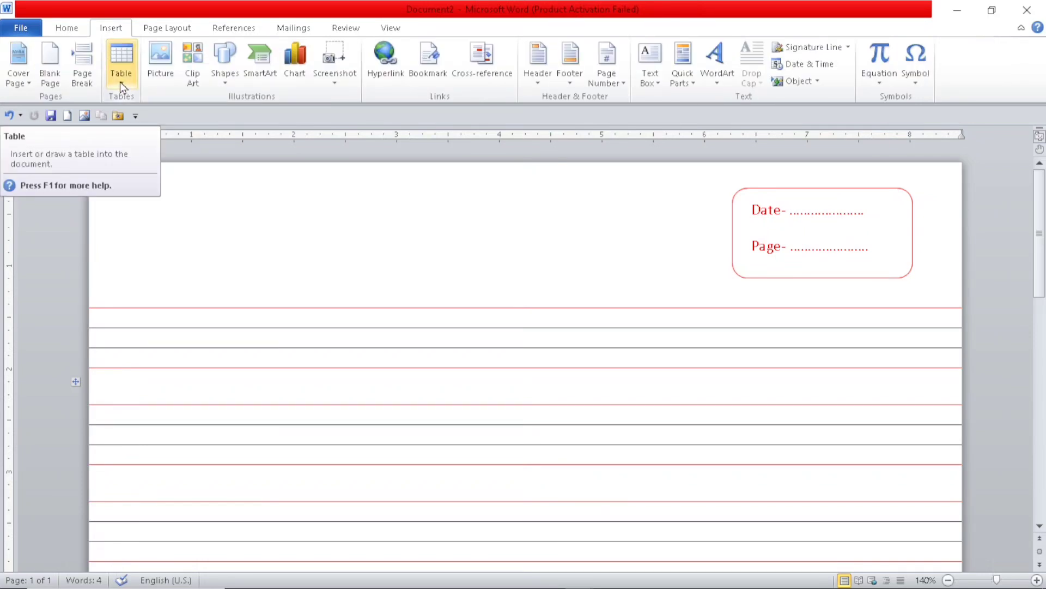
click(225, 81)
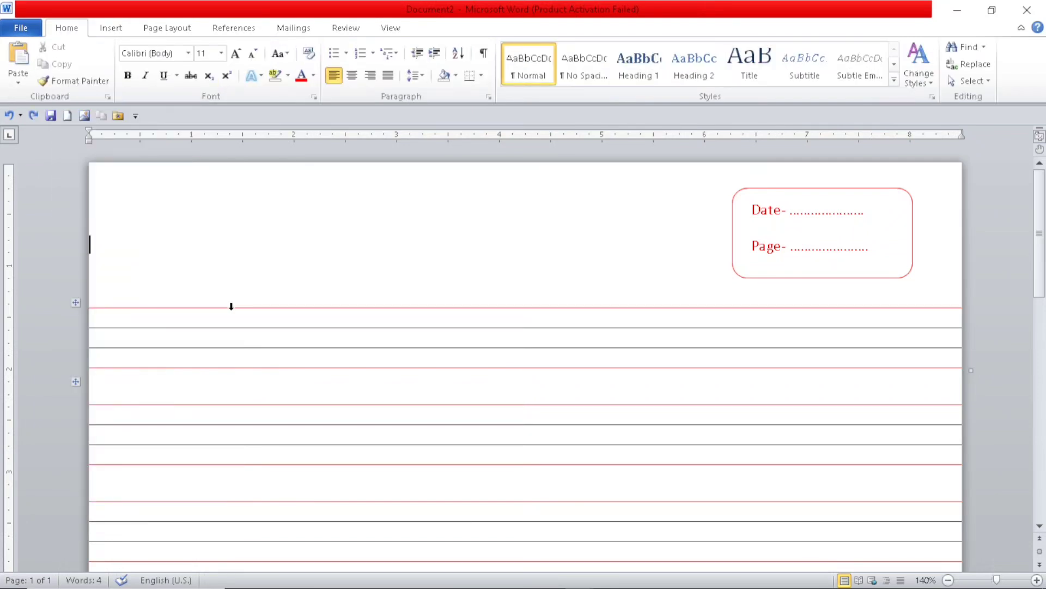
Step: Move the red rounded rectangle slightly up and shorten the Date/Page text box to about 0.7" high so the rectangle's lower edge is uncovered
click(865, 190)
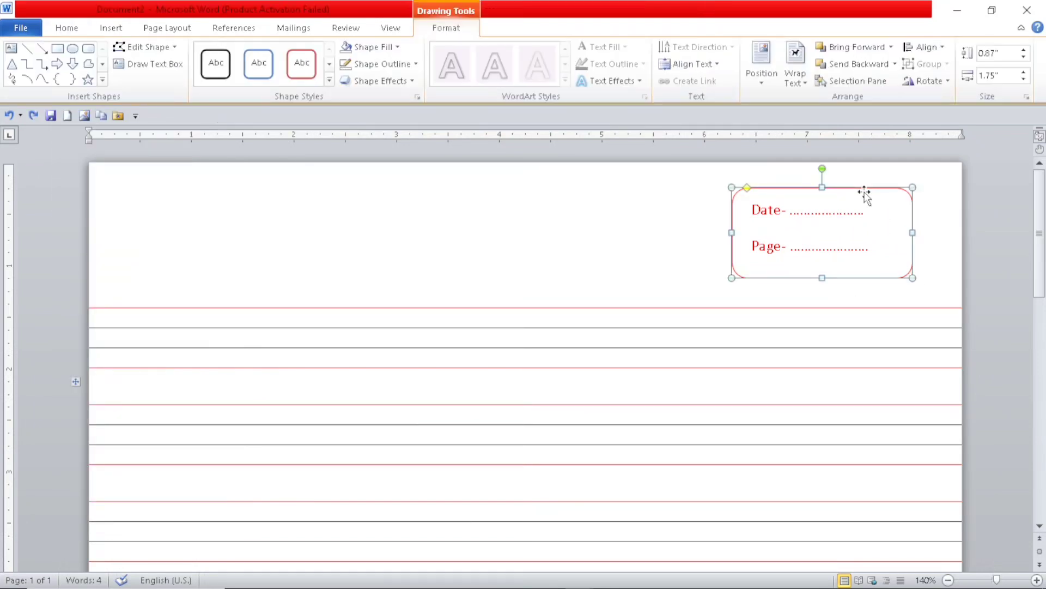
drag(864, 190, 865, 181)
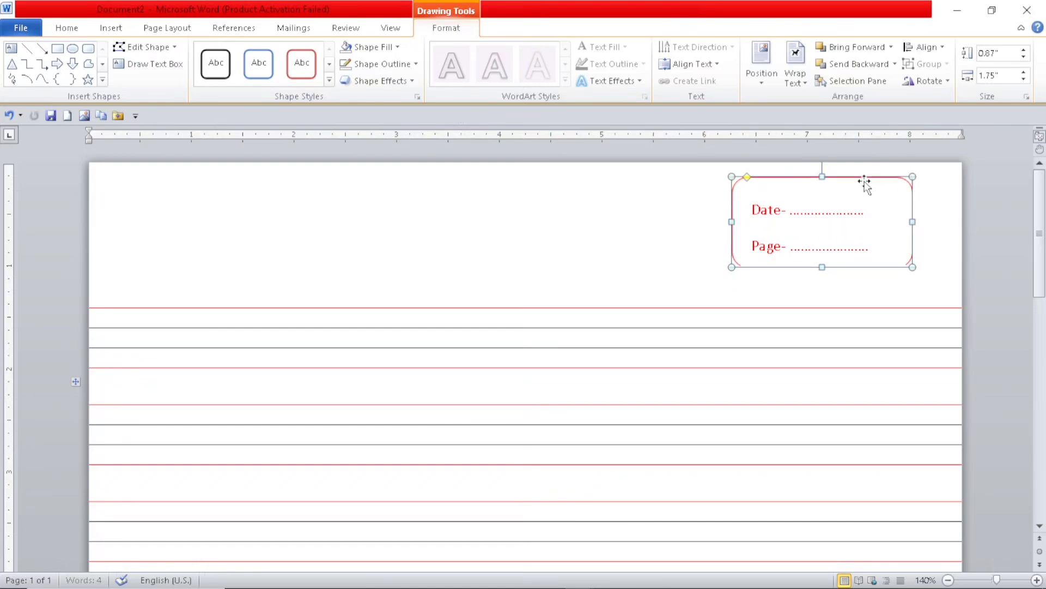
click(647, 261)
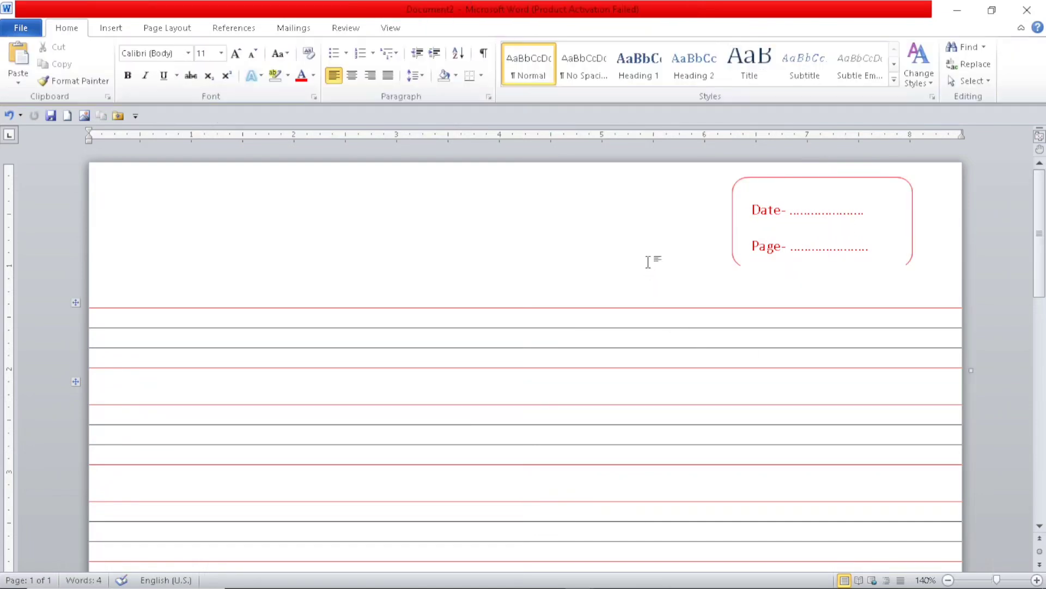
click(812, 264)
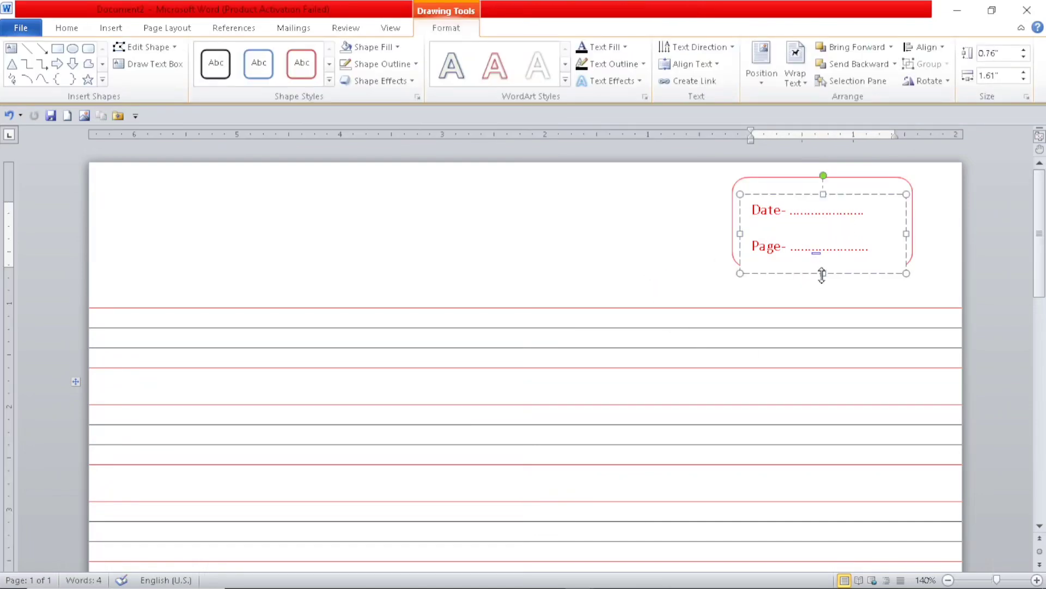
drag(822, 265, 823, 260)
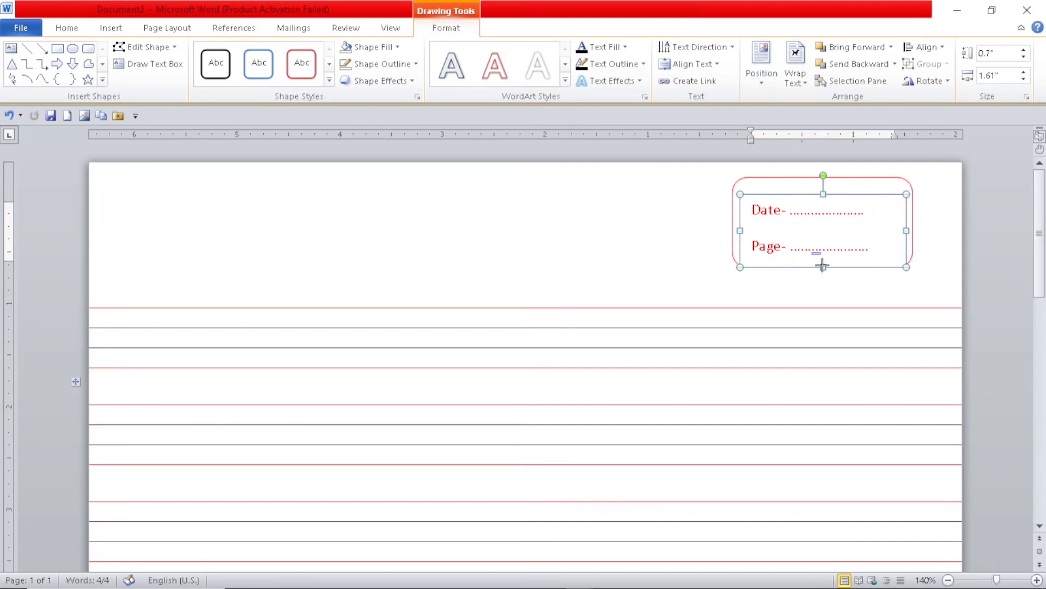
click(630, 288)
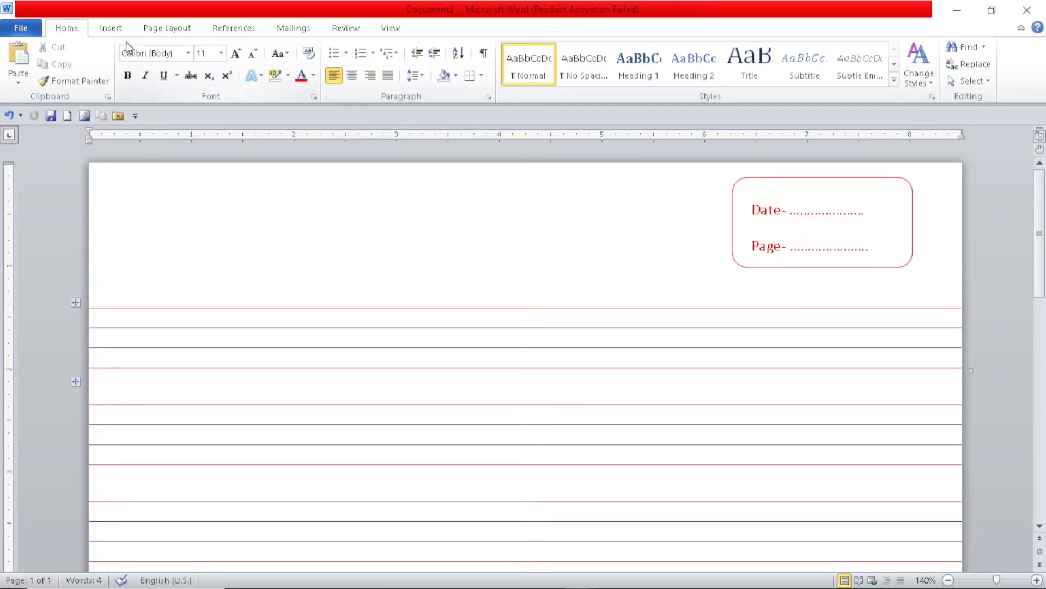
Step: Draw a horizontal line about 8.73" wide across the full page between the Date/Page box and the first ruled line, and style it red
click(115, 30)
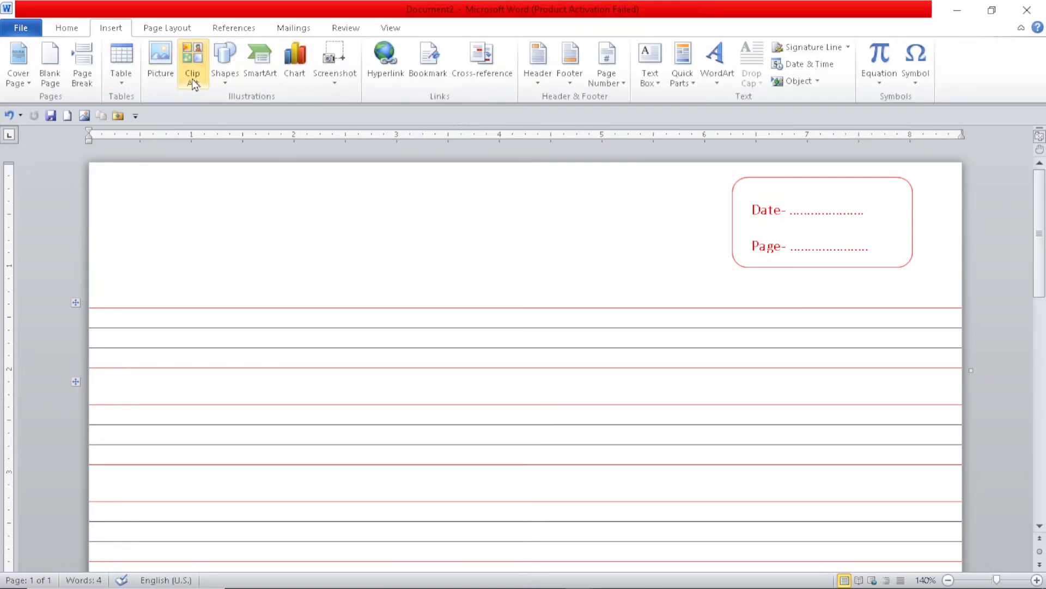
click(223, 83)
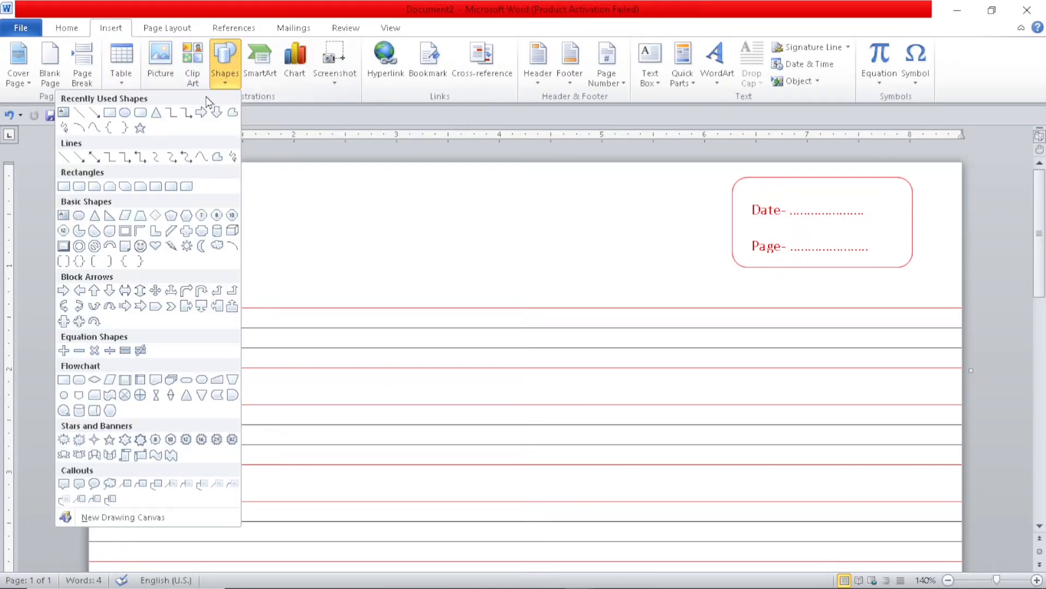
click(94, 115)
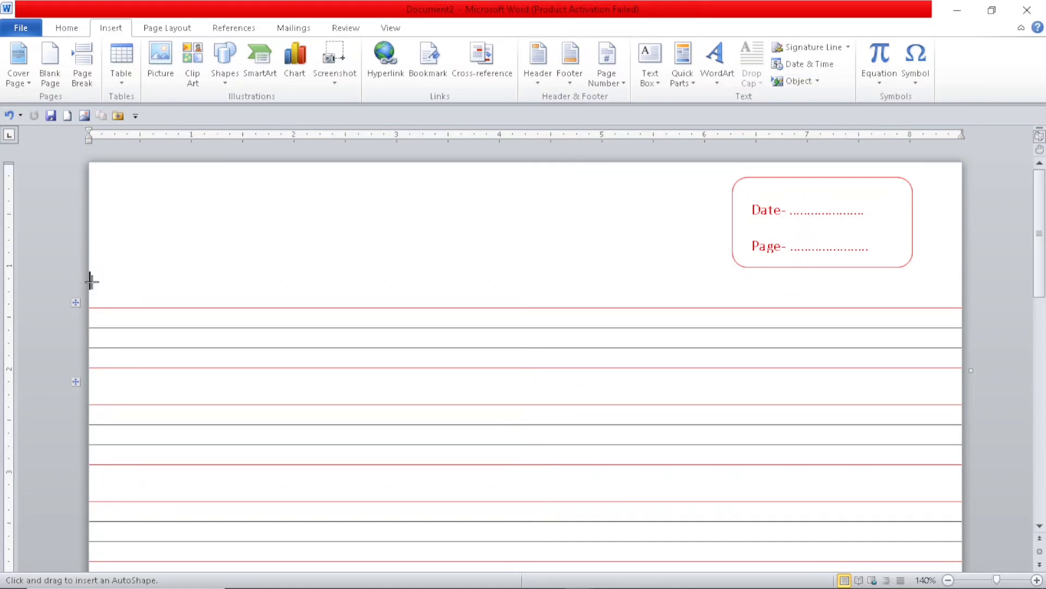
drag(91, 282, 967, 304)
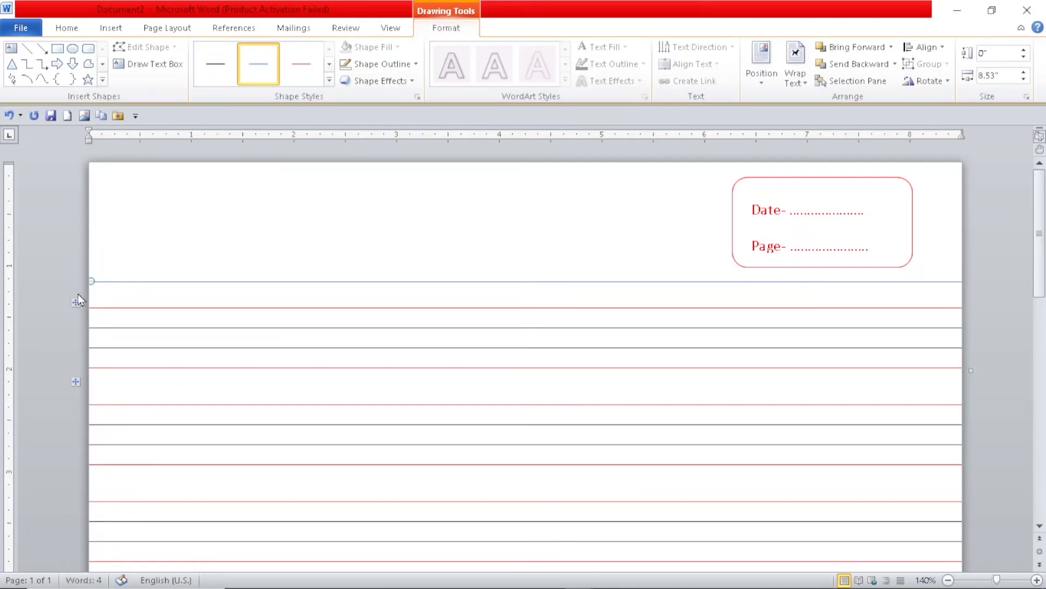
drag(90, 282, 71, 279)
click(301, 71)
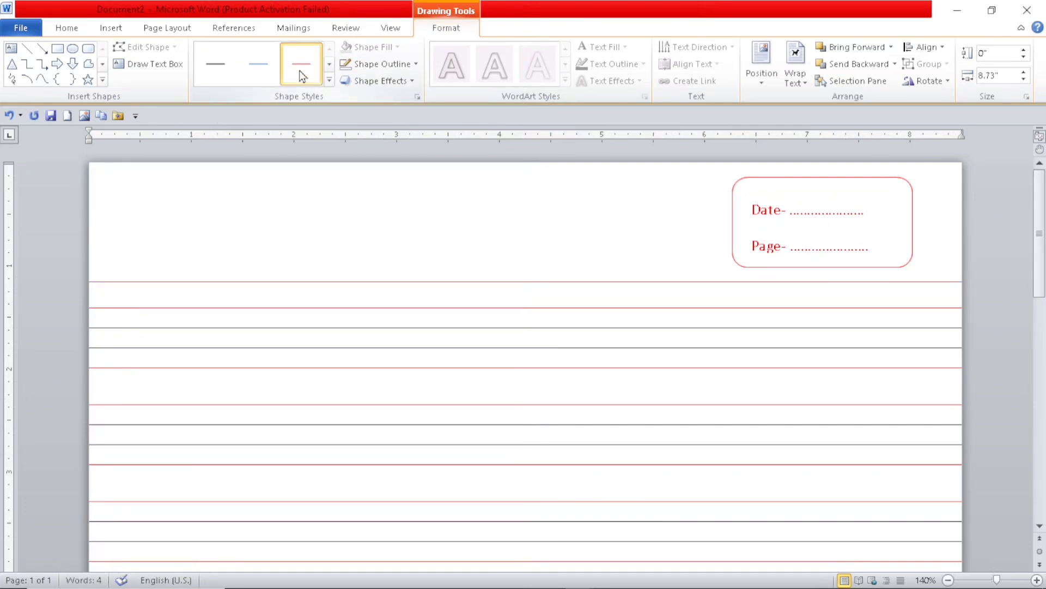
Step: Duplicate the red horizontal header line and place the copy just below it to form a double line
click(466, 279)
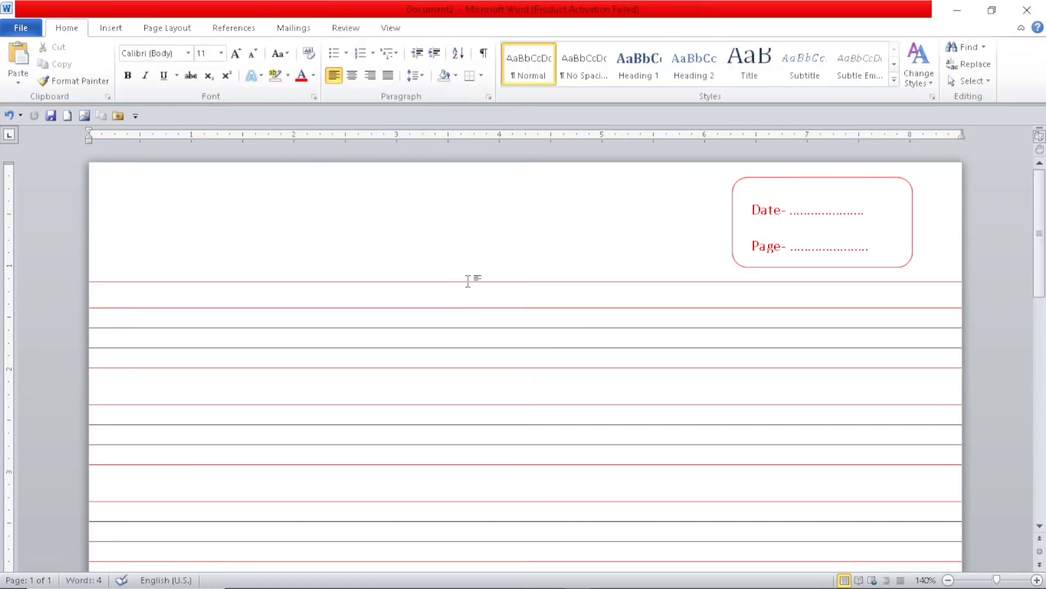
click(466, 281)
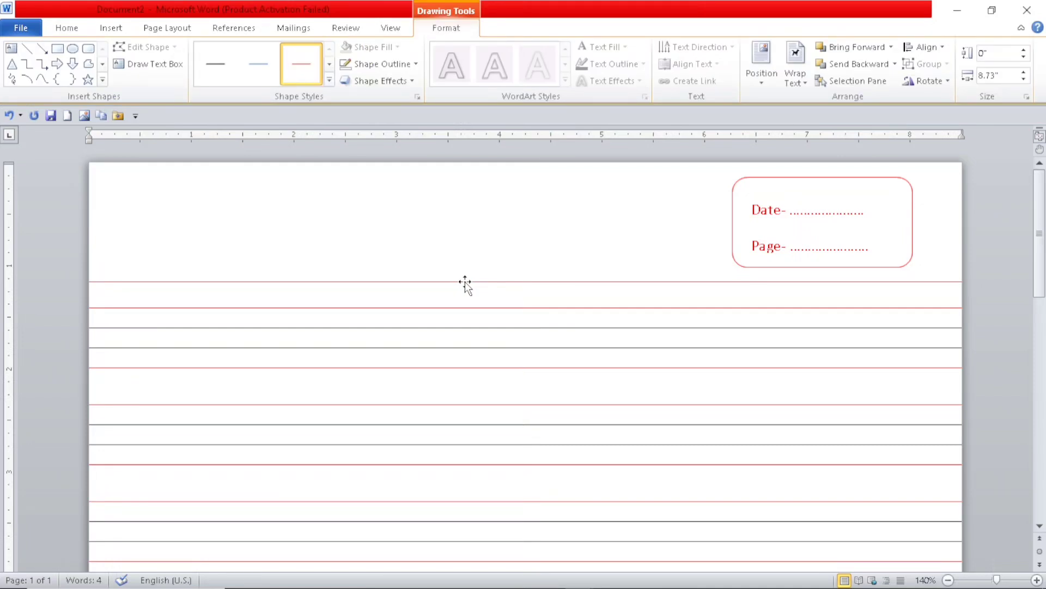
drag(465, 281, 465, 286)
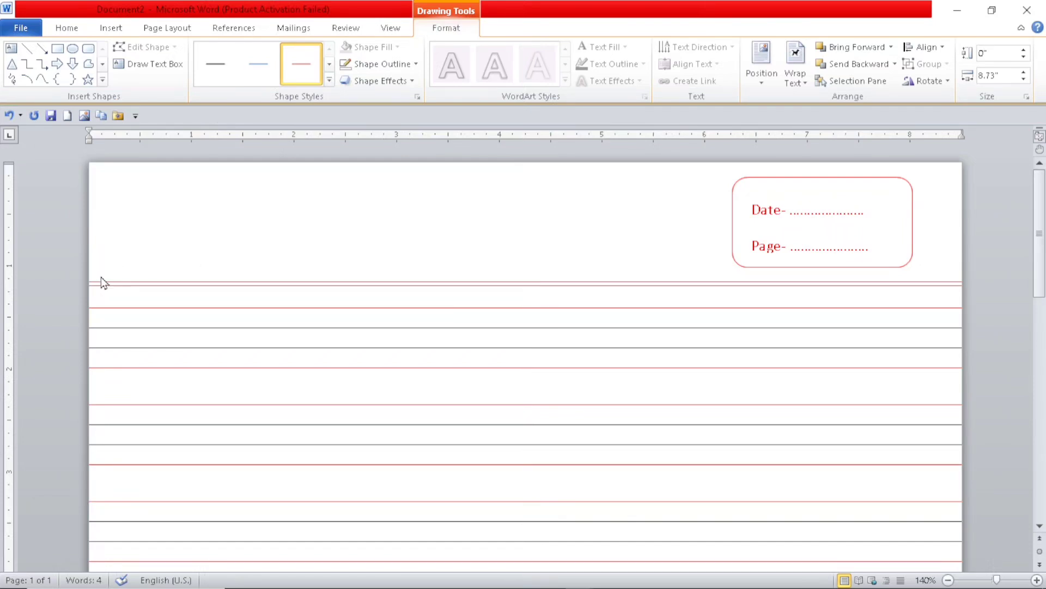
Step: Draw a vertical line about 4.55" long down from the page's upper edge, about 1" from the left page edge
click(112, 28)
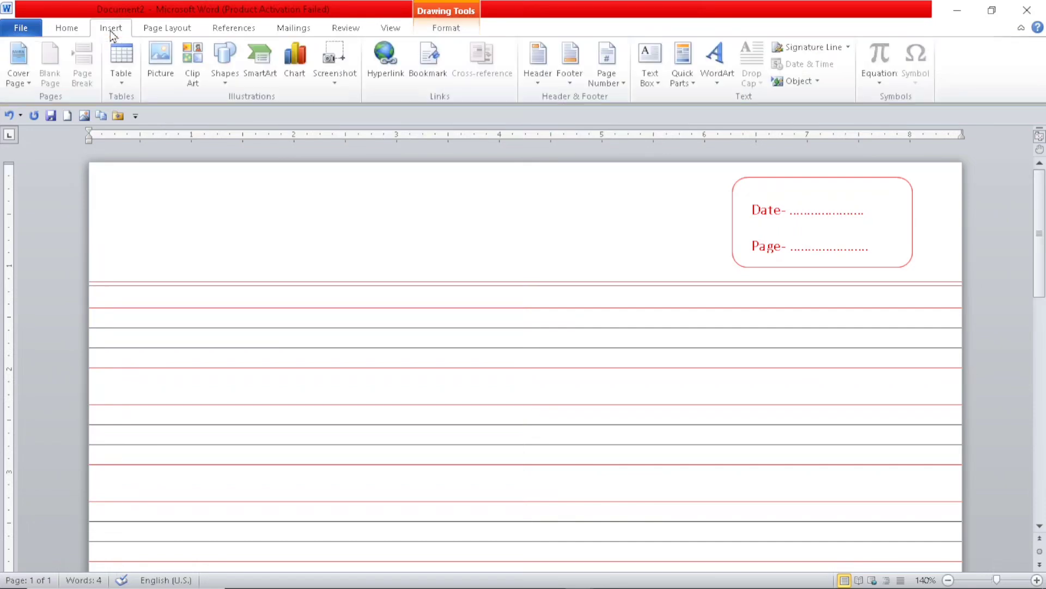
click(225, 79)
click(77, 115)
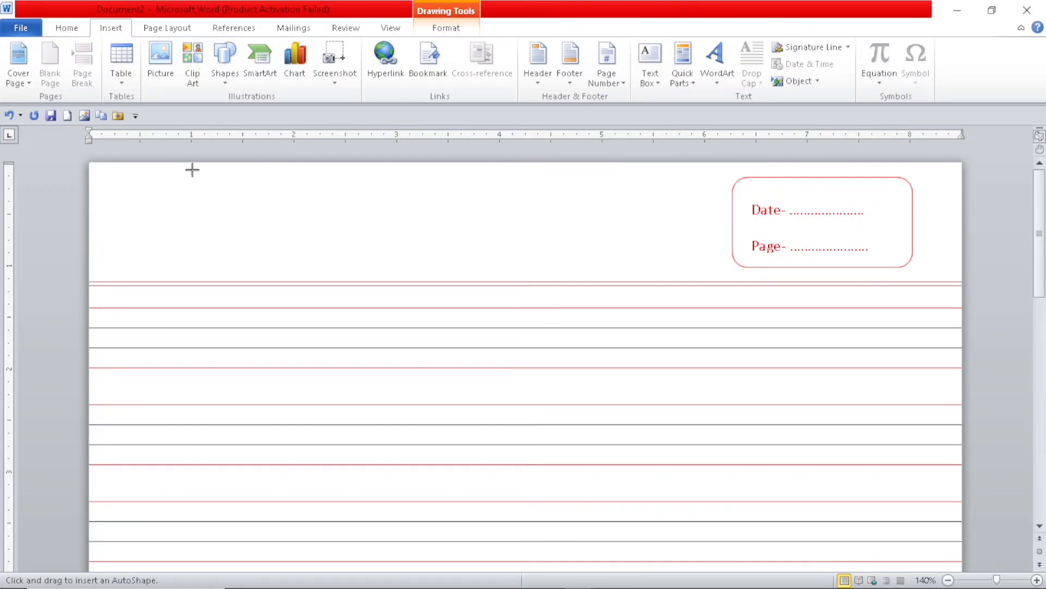
mouse_move(192, 170)
mouse_down()
mouse_move(182, 390)
mouse_move(186, 582)
mouse_move(205, 519)
mouse_move(198, 584)
mouse_up()
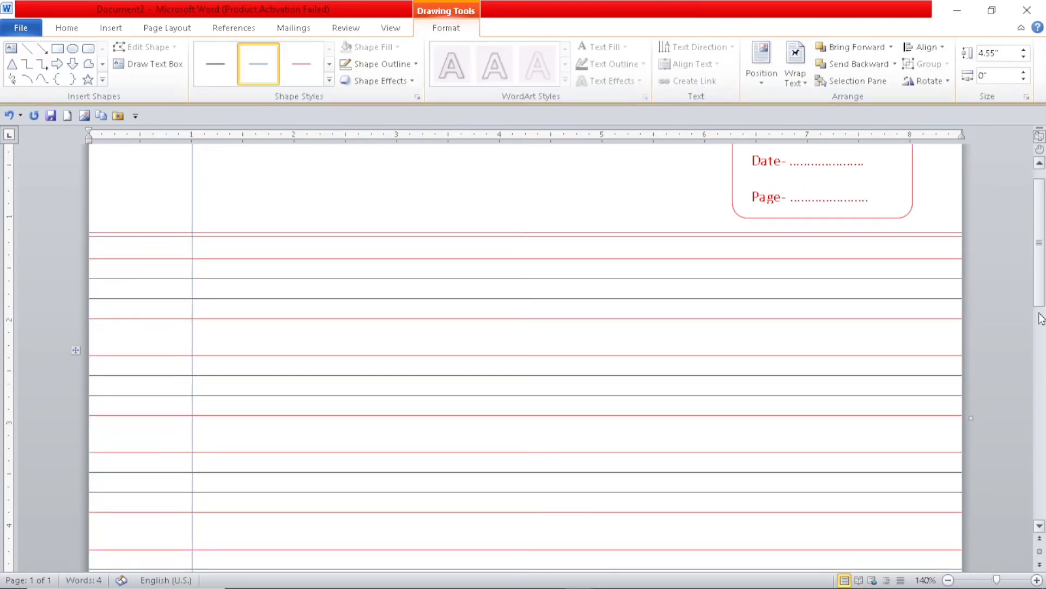
Step: Extend the vertical margin line past the page's lower and upper edges to a height of about 11.45"
scroll(1034, 281, down, 8)
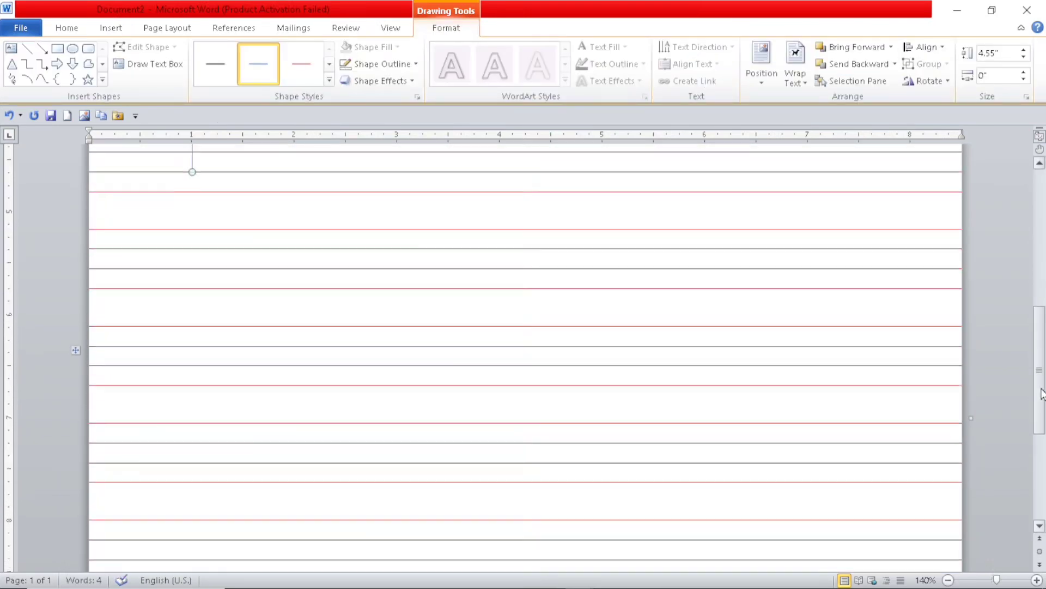
drag(191, 172, 192, 580)
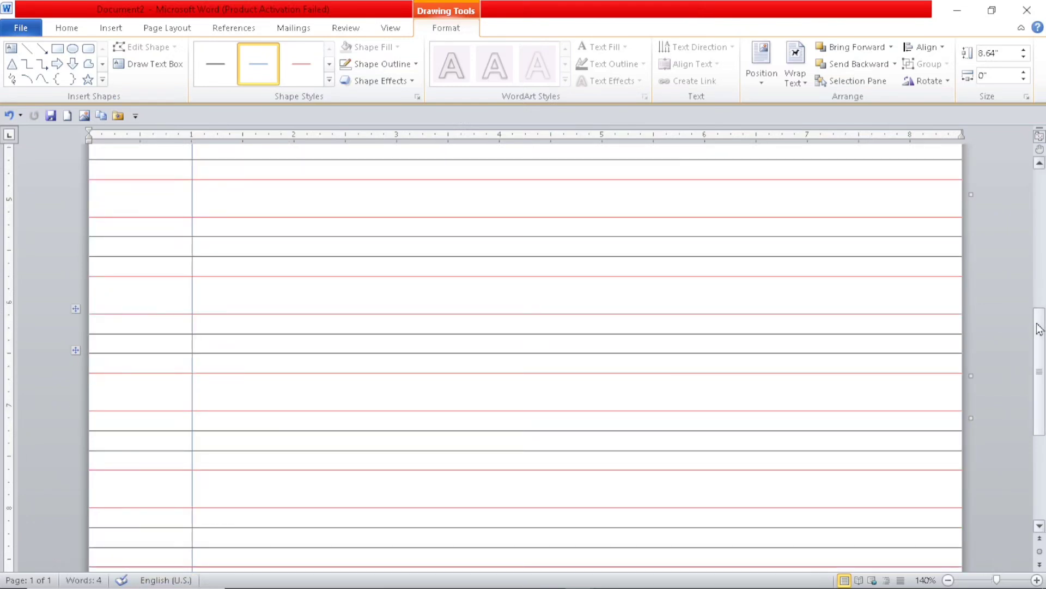
scroll(1041, 479, down, 8)
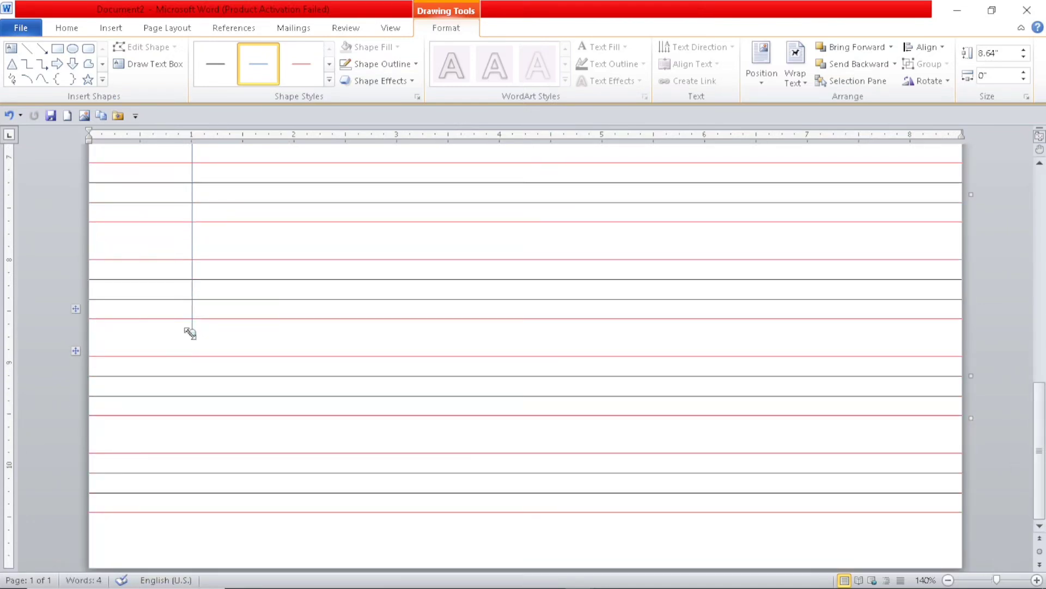
drag(189, 337, 210, 558)
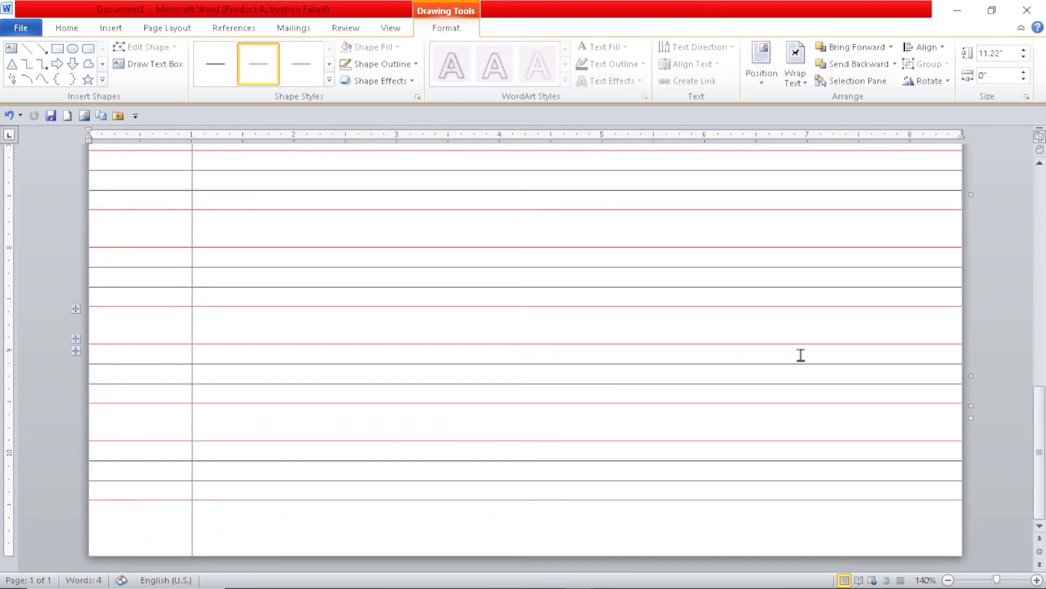
drag(1042, 439, 1037, 192)
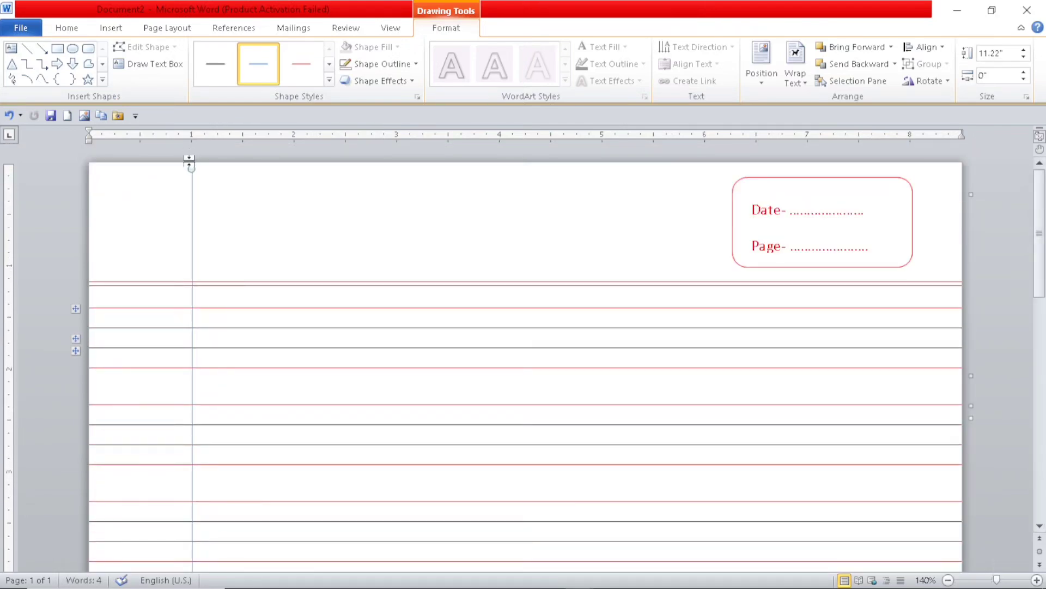
drag(192, 168, 193, 147)
Step: Nudge the vertical margin line right to about 1.1" from the left page edge and style it red
key(Right)
key(Right)
key(Right)
key(Right)
key(Right)
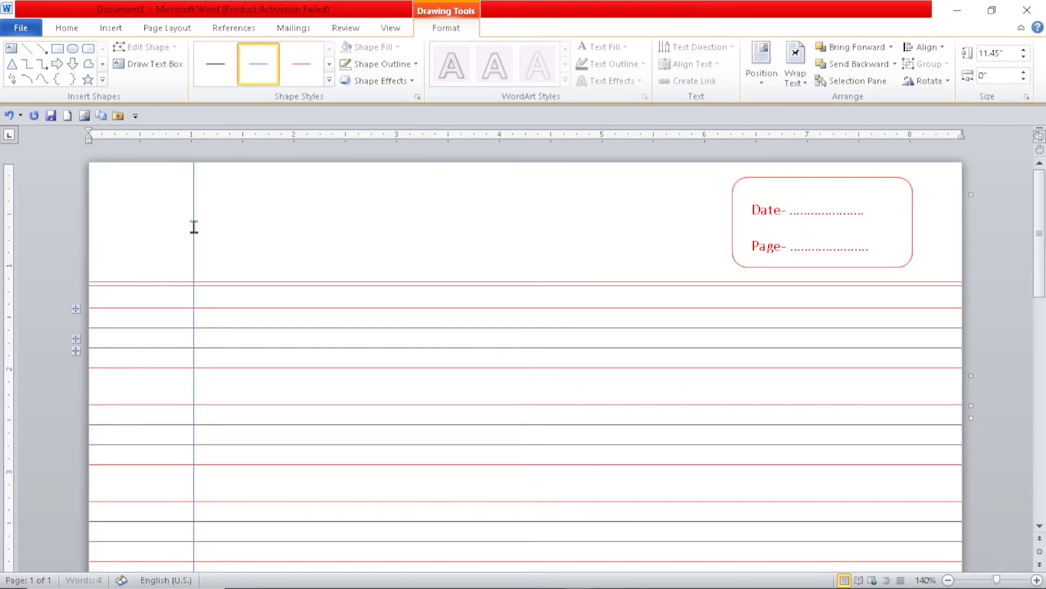
key(Right)
key(Right)
key(Right)
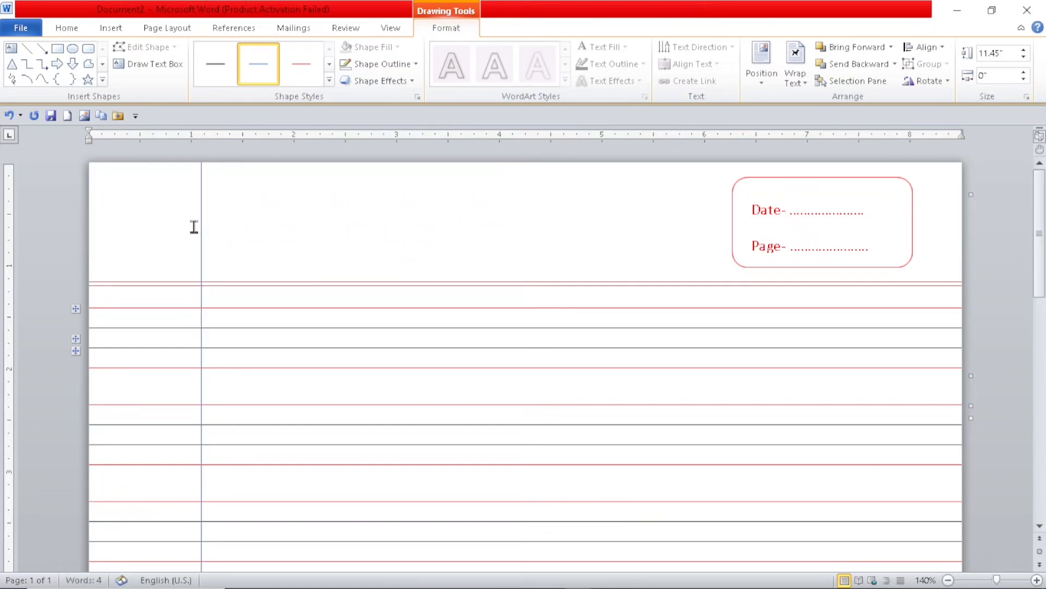
click(302, 73)
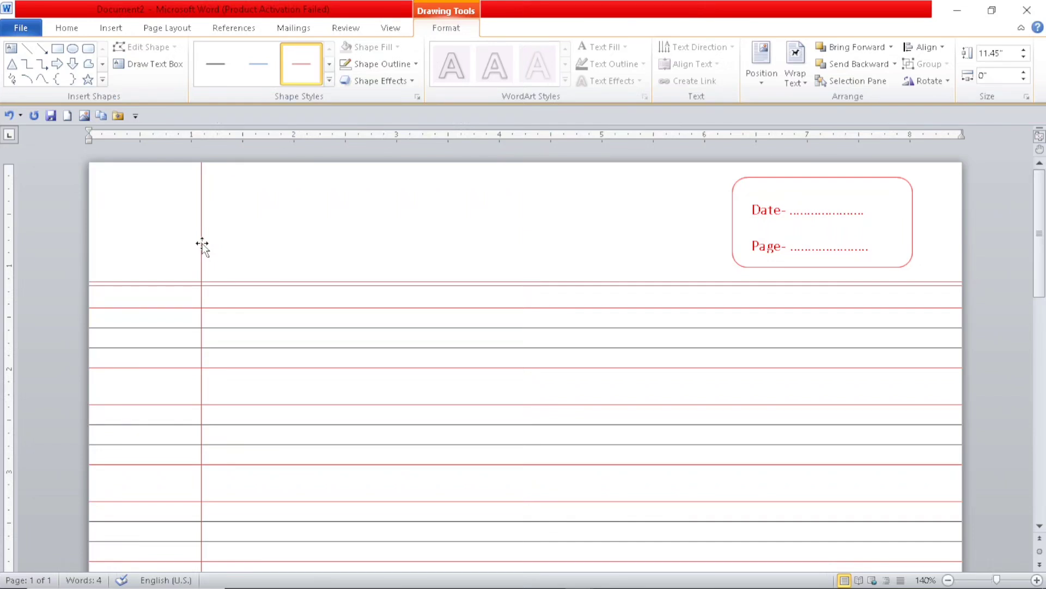
Step: Duplicate the red vertical margin line and place the copy just to its right to form a double margin line
drag(203, 245, 205, 245)
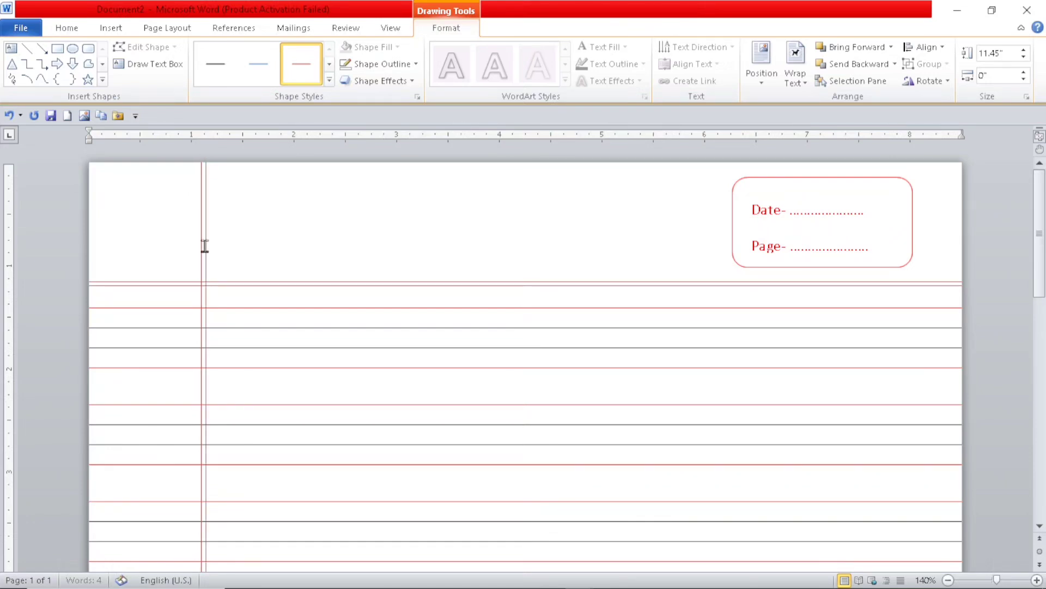
scroll(371, 339, down, 10)
scroll(371, 339, up, 10)
click(418, 212)
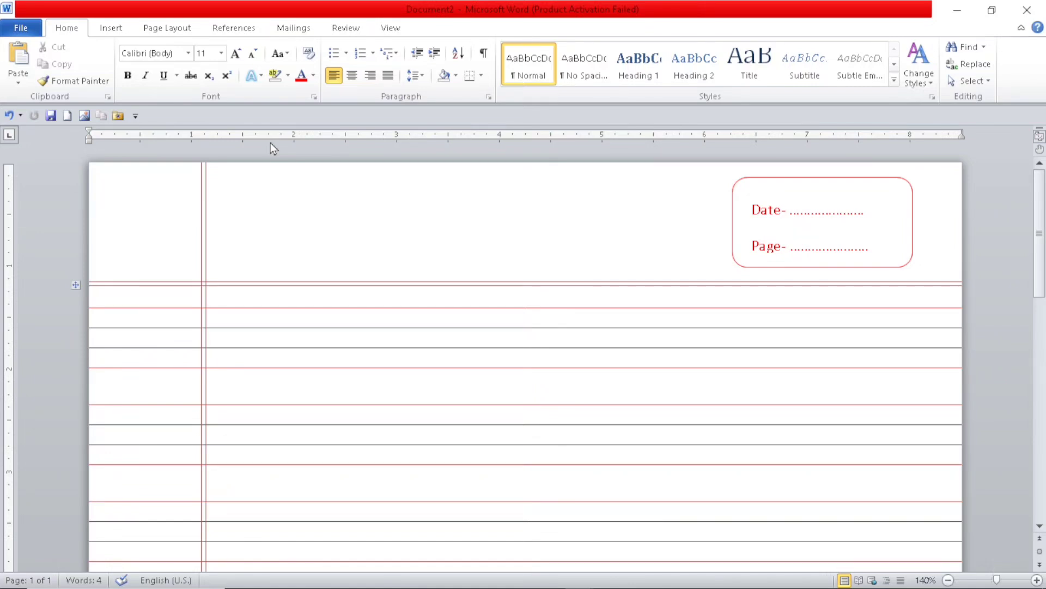
scroll(420, 244, down, 8)
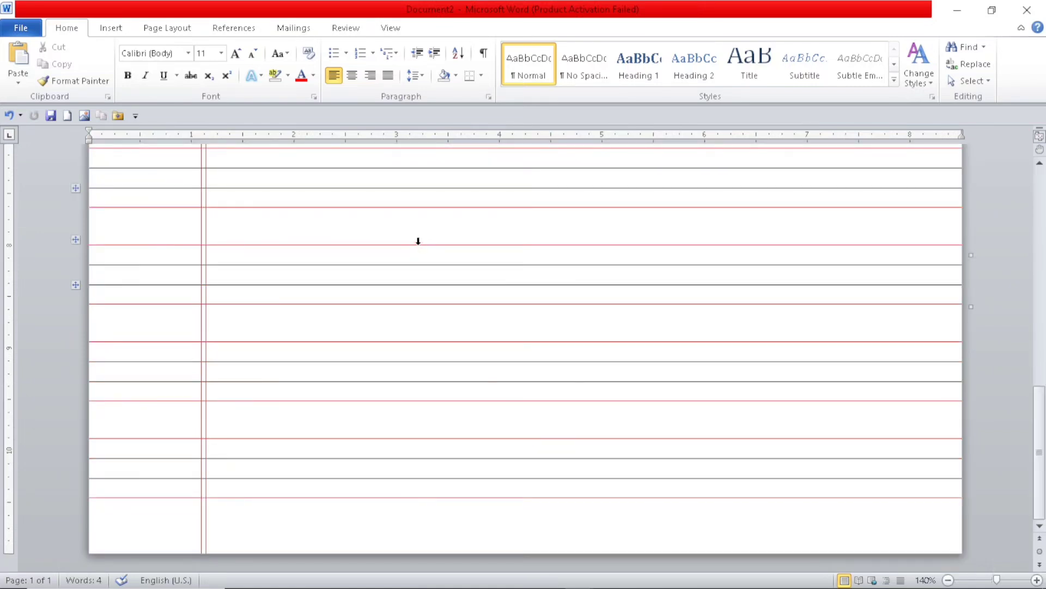
scroll(418, 243, up, 8)
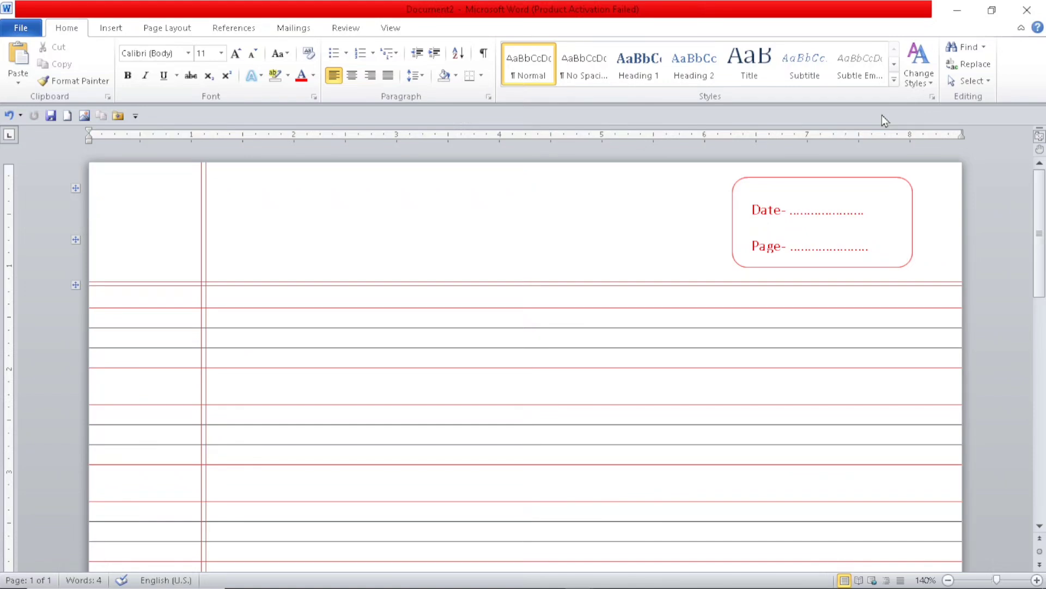
mouse_move(666, 561)
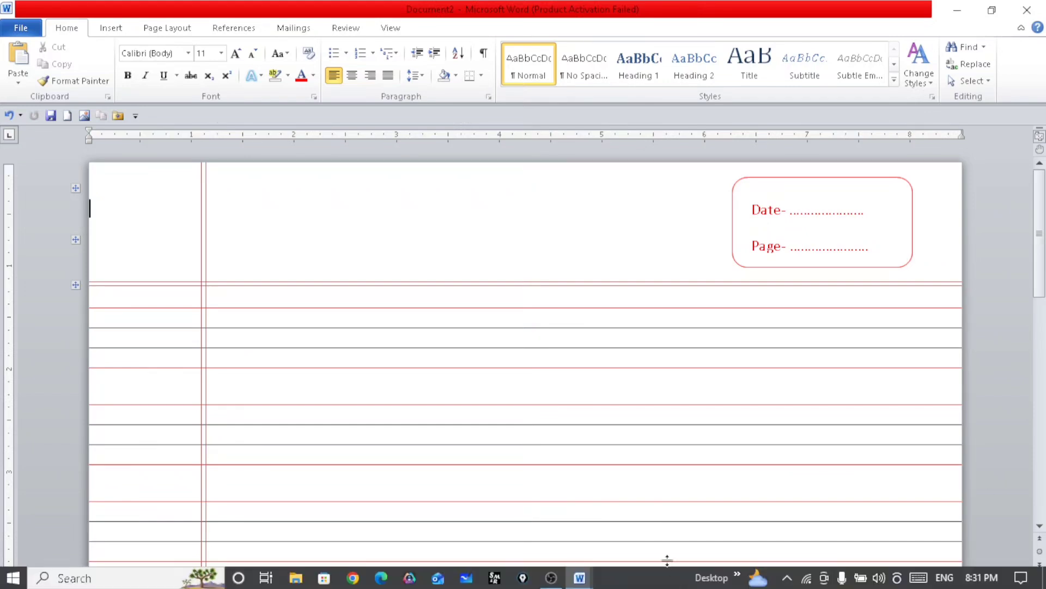
click(551, 577)
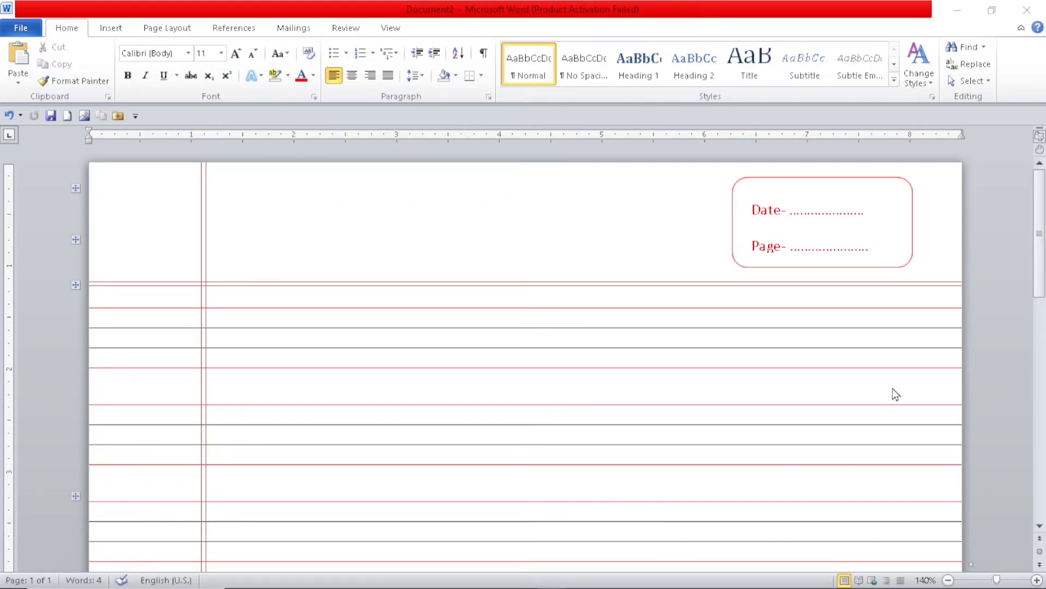